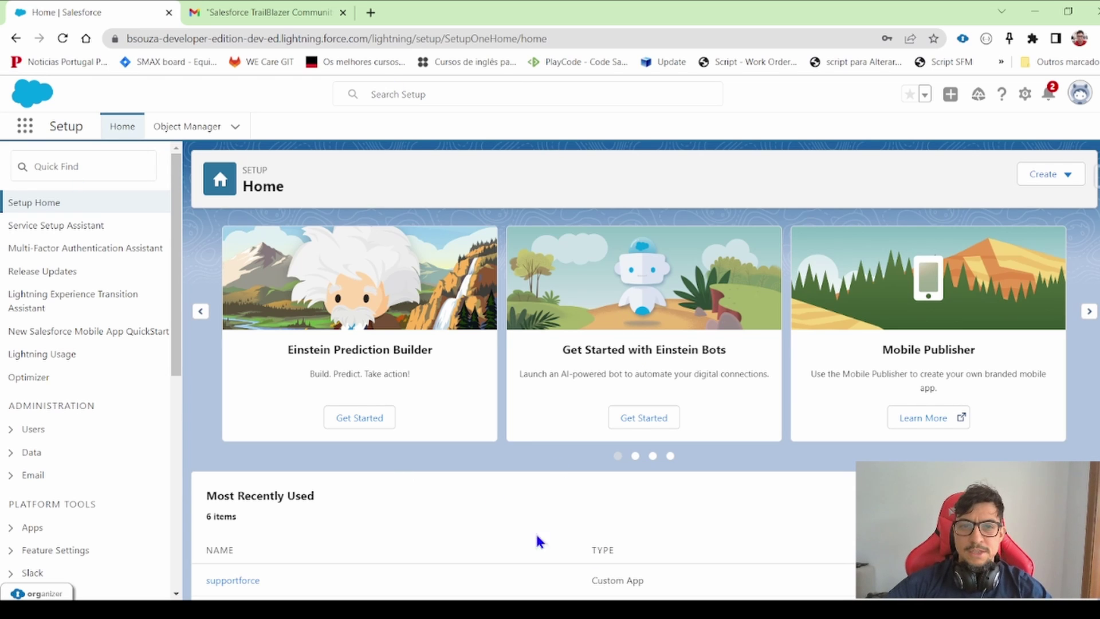
Check the notifications and look through the categories of the setup navigation tree.
left_click(1048, 94)
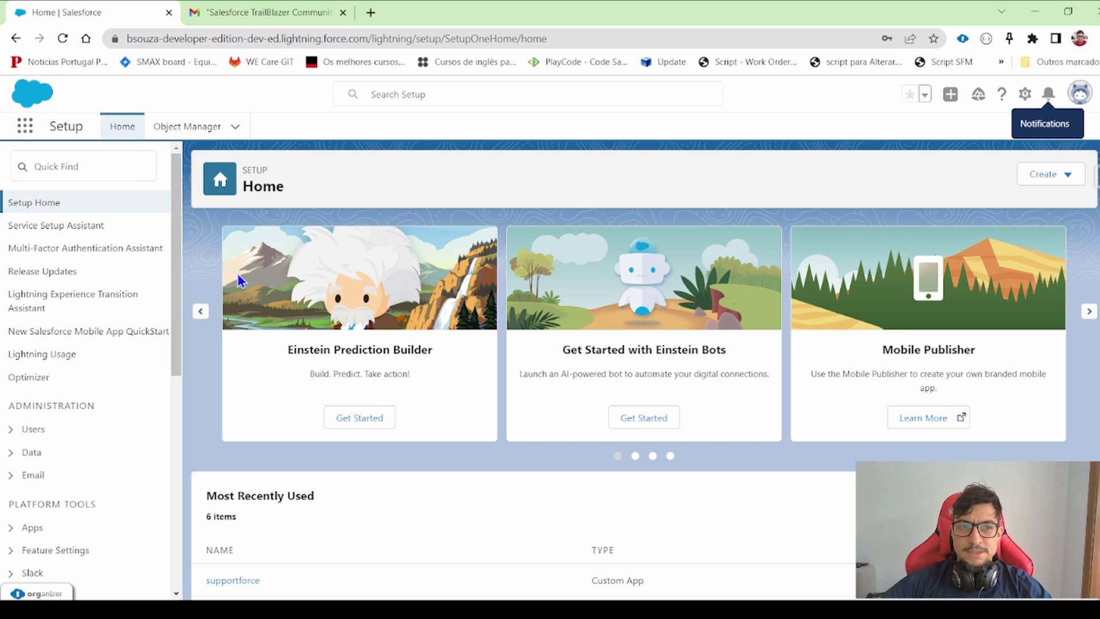
left_click(89, 164)
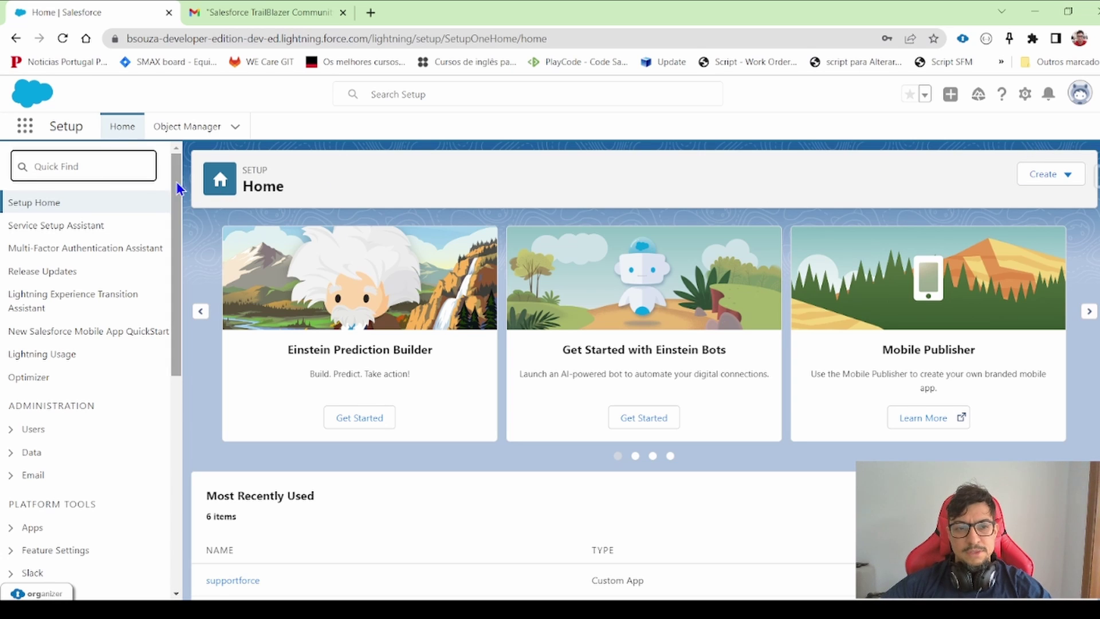
scroll(112, 284, "down", 3)
scroll(112, 288, "down", 5)
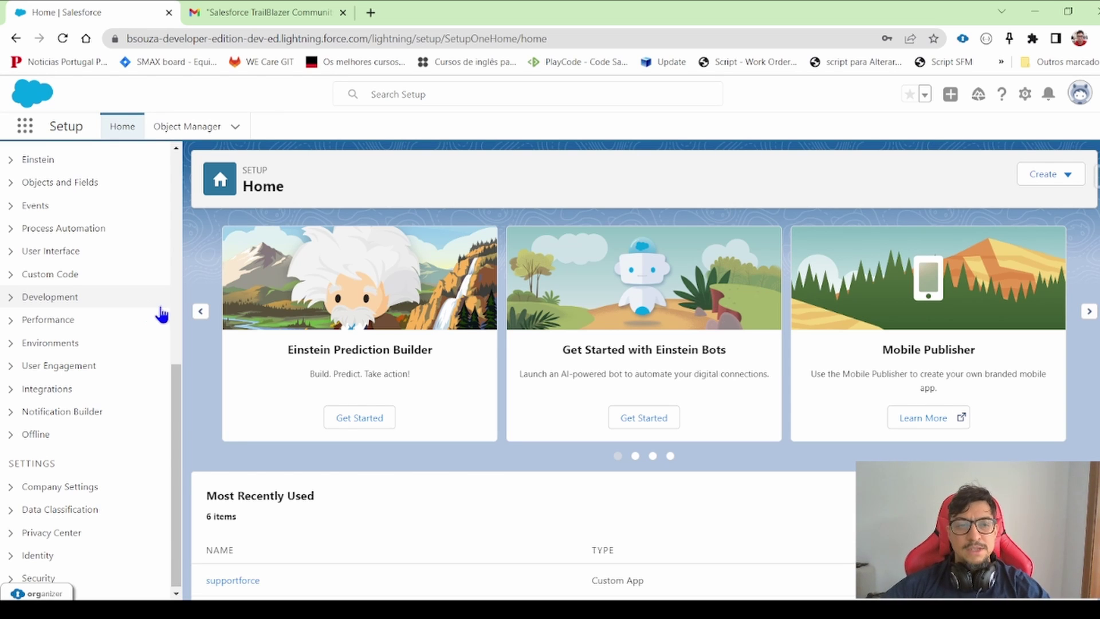
scroll(138, 453, "up", 8)
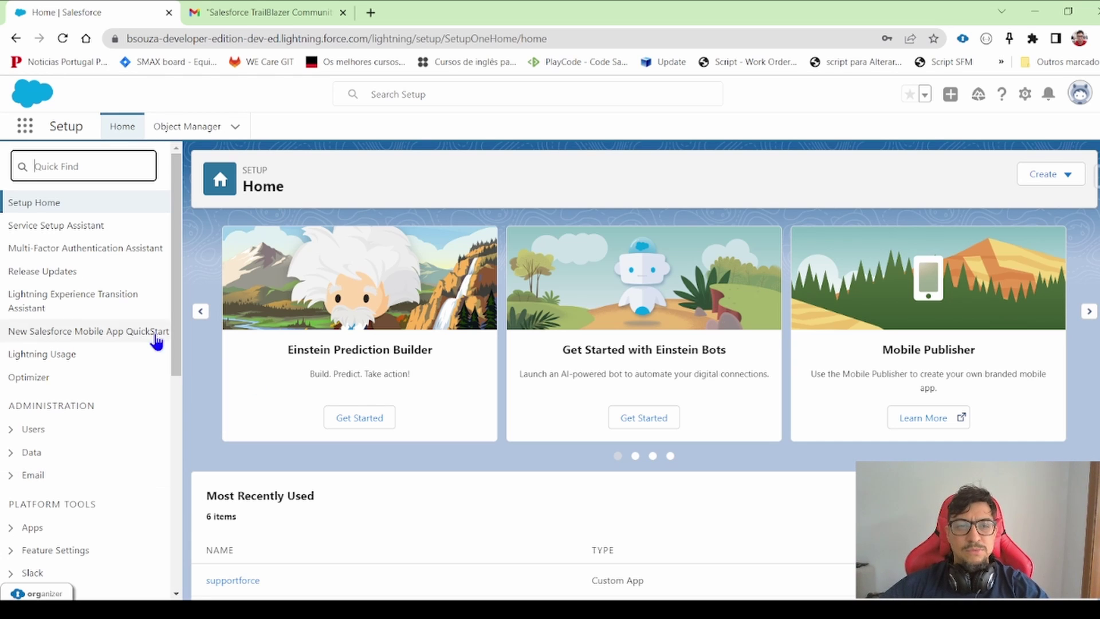
left_click(551, 314)
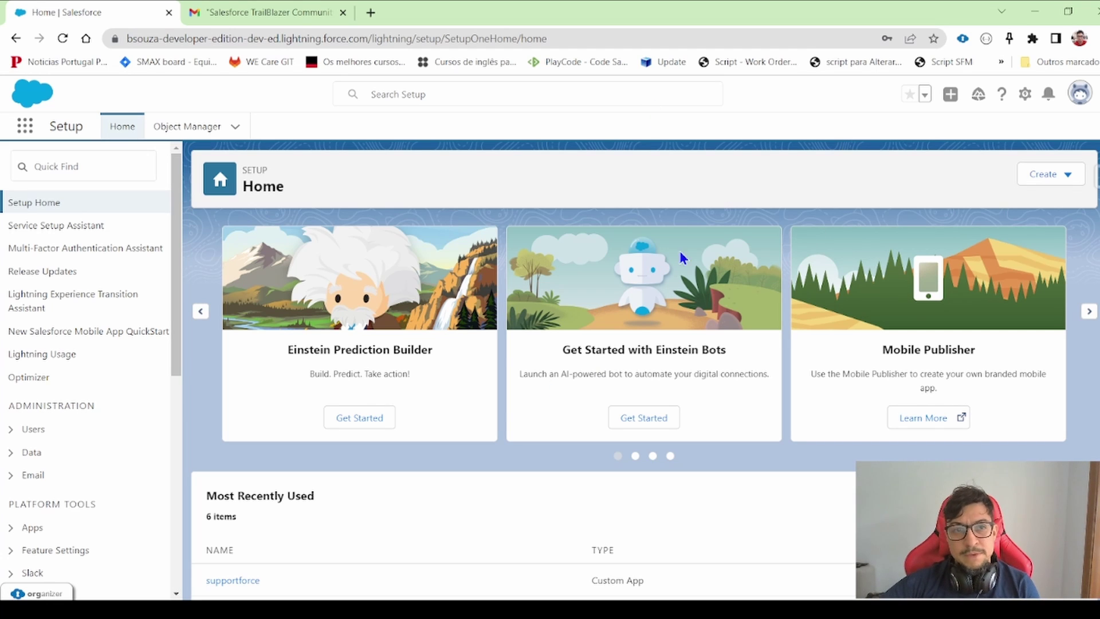
Open Setup in a new tab and search its navigation for "data", looking through the matching pages.
left_click(1026, 98)
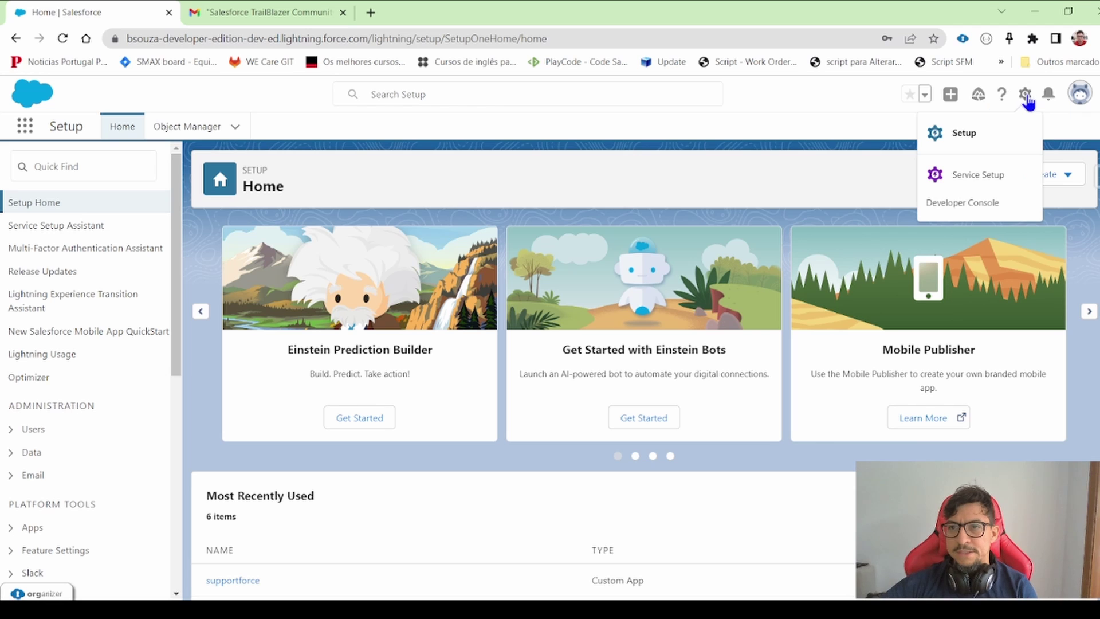
left_click(986, 140)
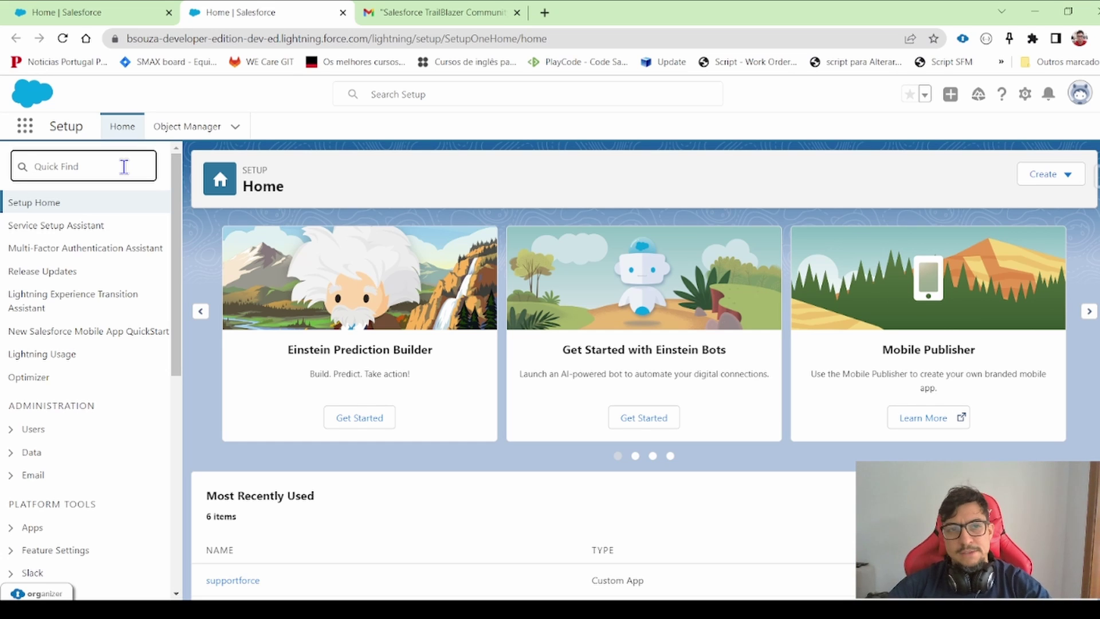
type("da")
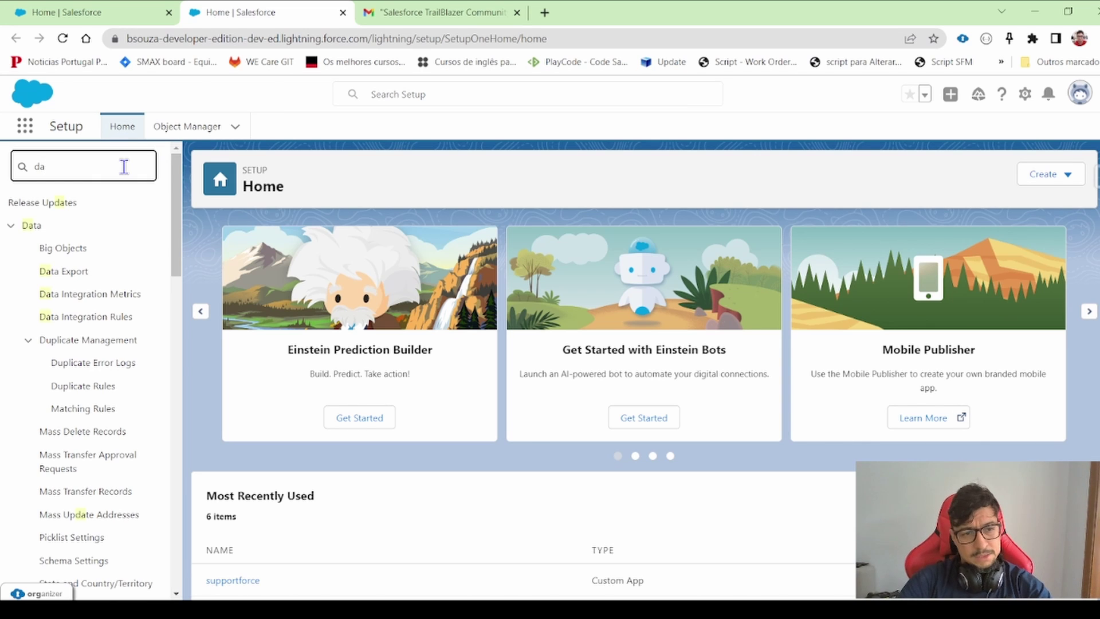
type("ta")
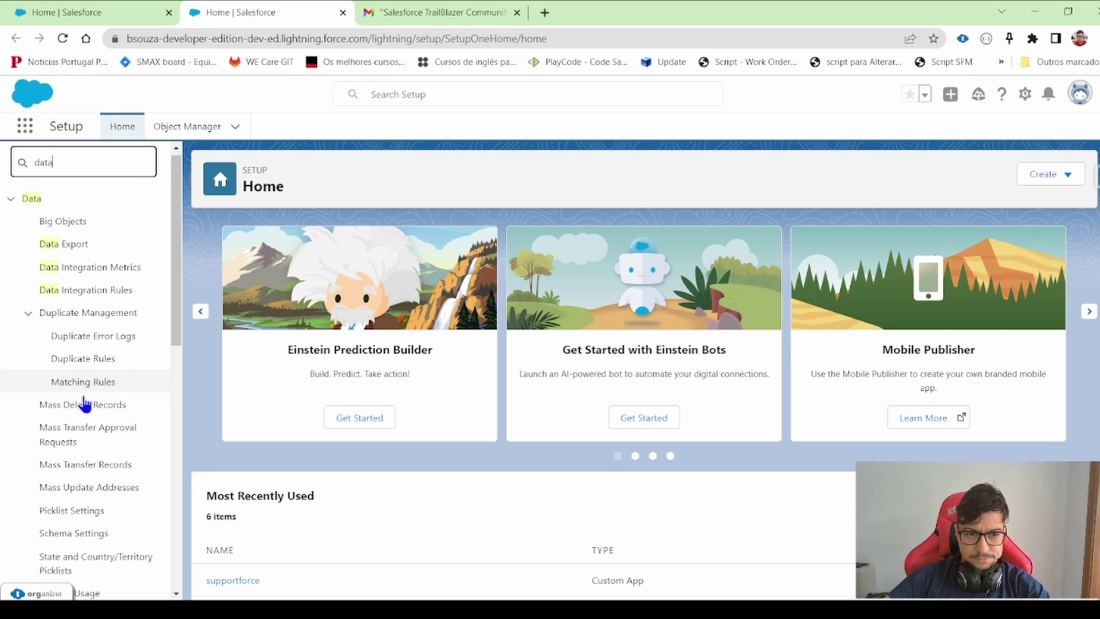
scroll(86, 401, "down", 6)
scroll(78, 438, "down", 4)
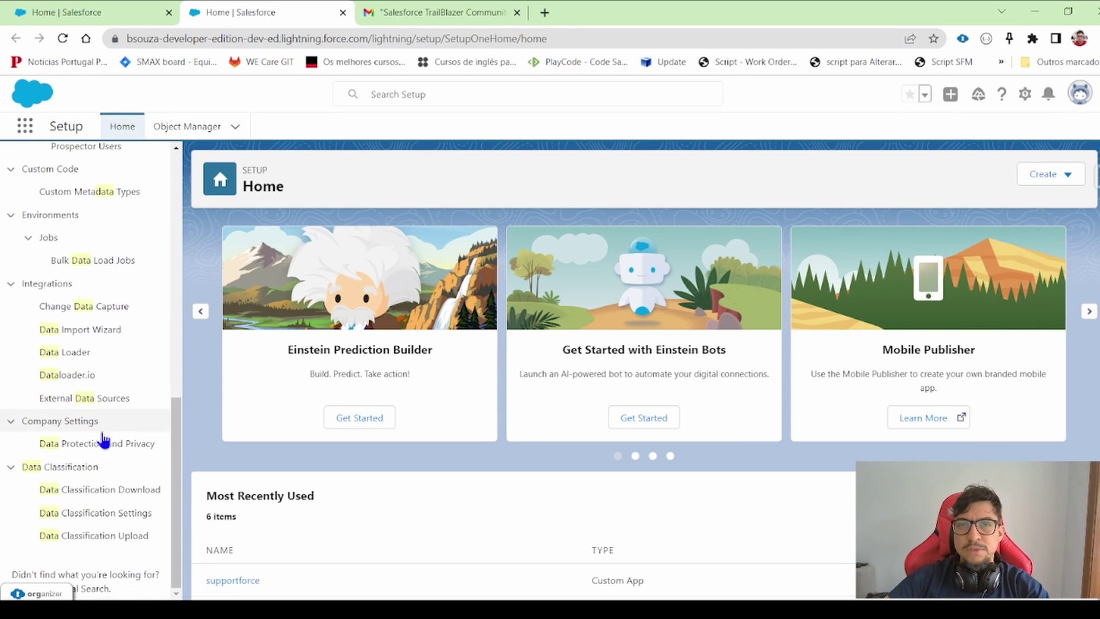
scroll(89, 521, "up", 8)
scroll(89, 519, "up", 3)
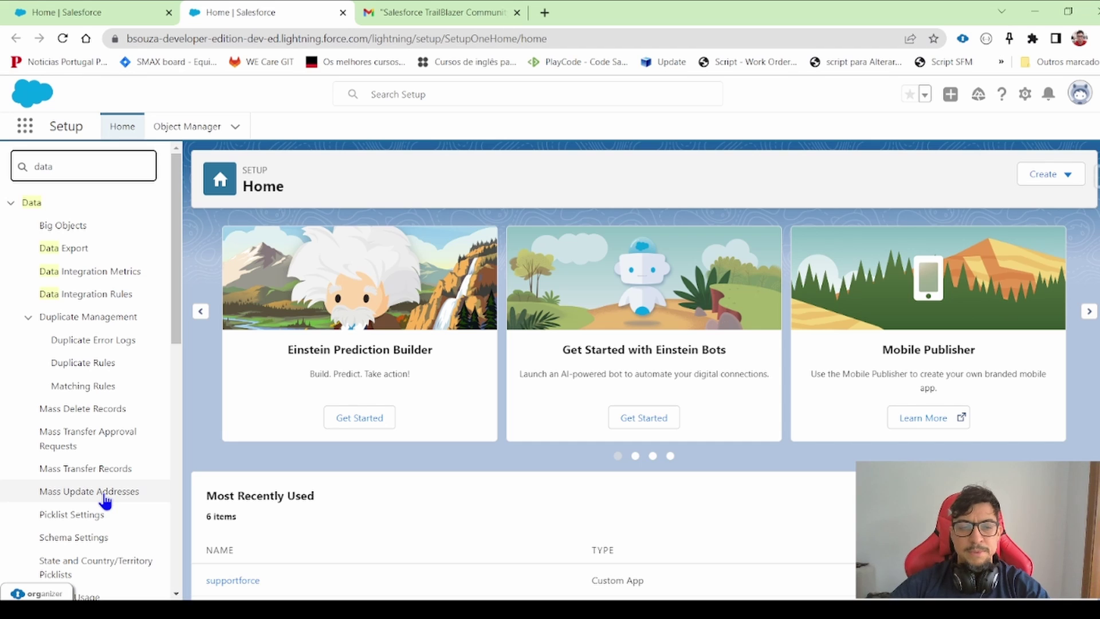
Replace the setup search with "Custom Settings" and open the Custom Settings page.
left_click_drag(57, 167, 6, 164)
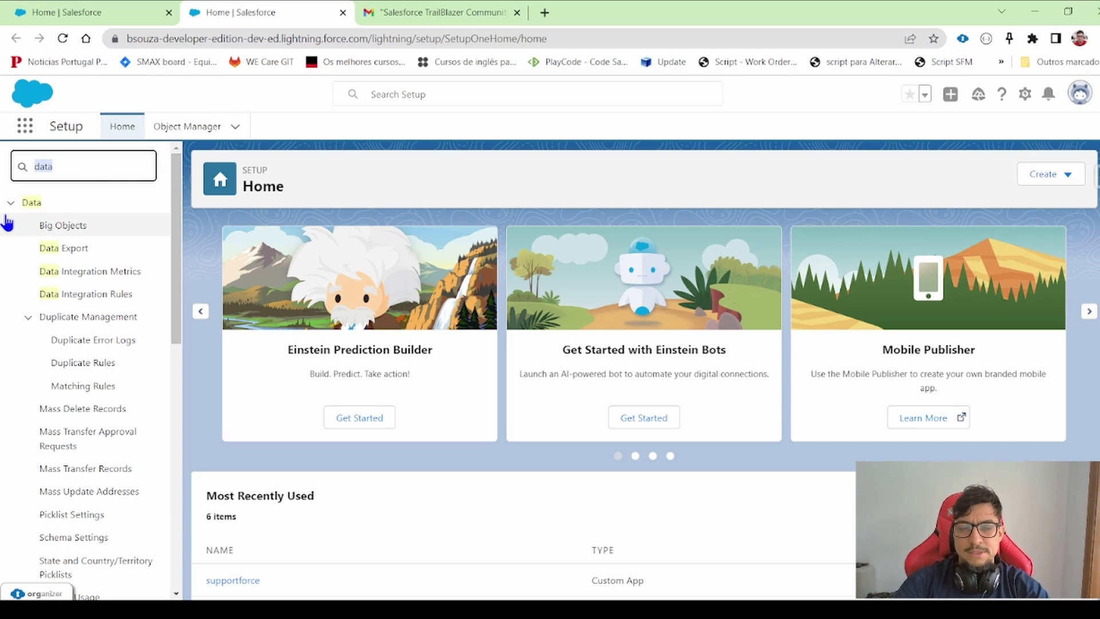
key("BackSpace")
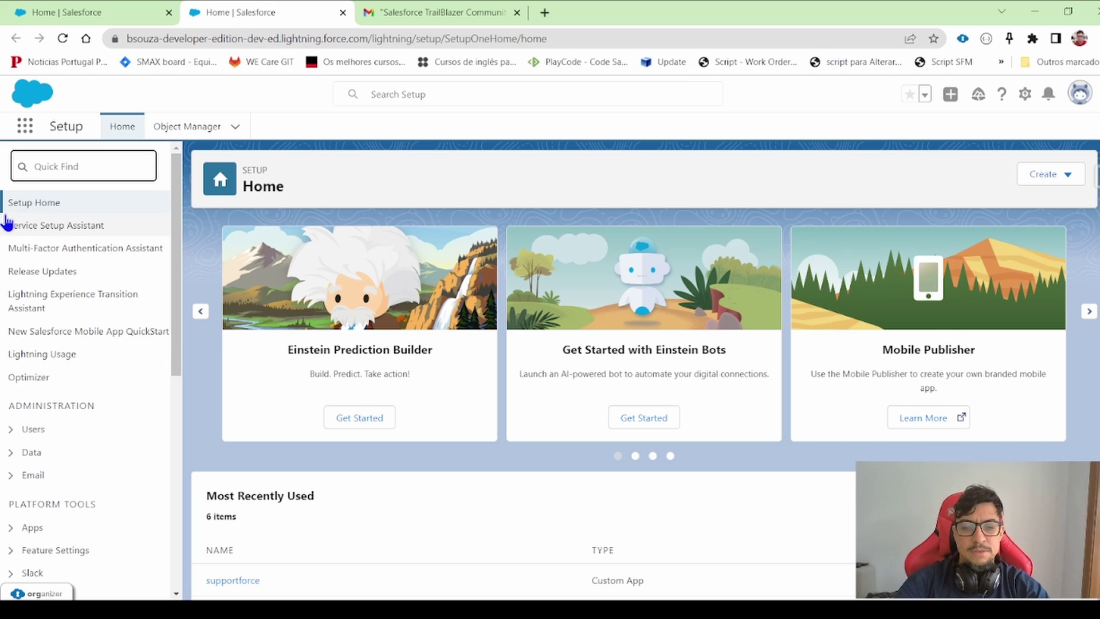
type("Custrnm")
key("BackSpace")
key("BackSpace")
key("BackSpace")
type("om ")
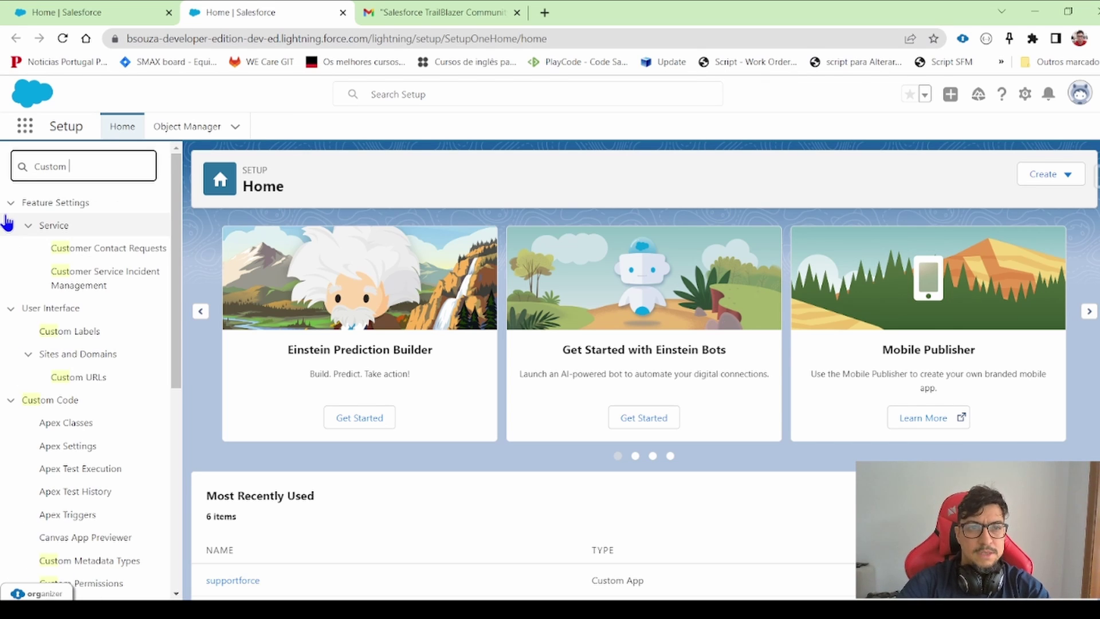
type("Settings")
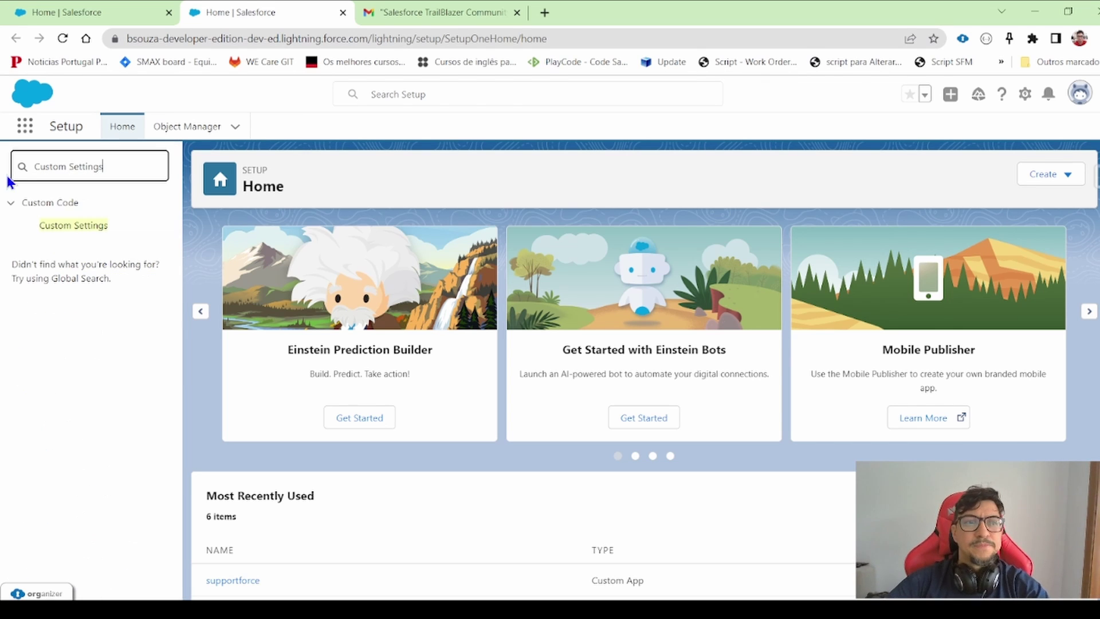
left_click(83, 227)
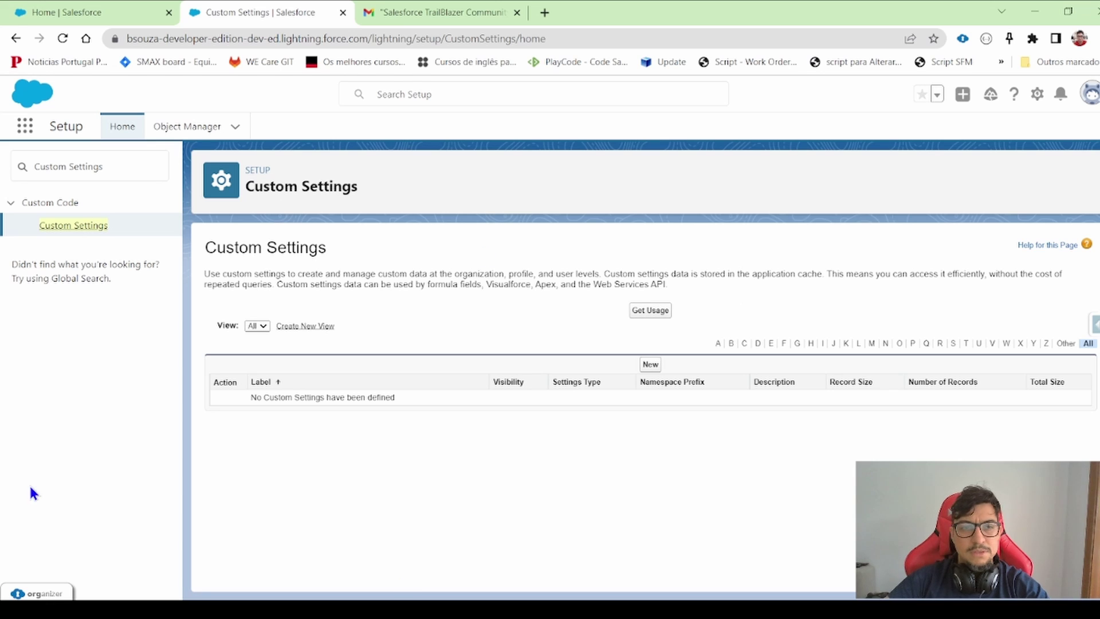
Search the setup navigation for "Profile" and open the Profiles page.
left_click(86, 166)
key("ctrl+a")
key("BackSpace")
type("Pro")
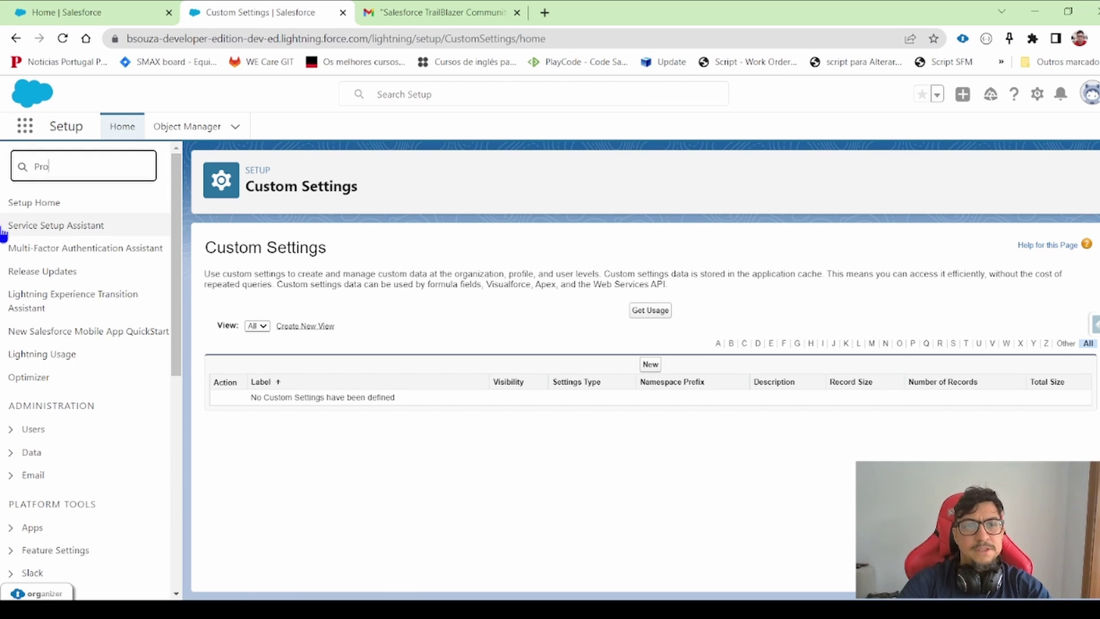
type("file")
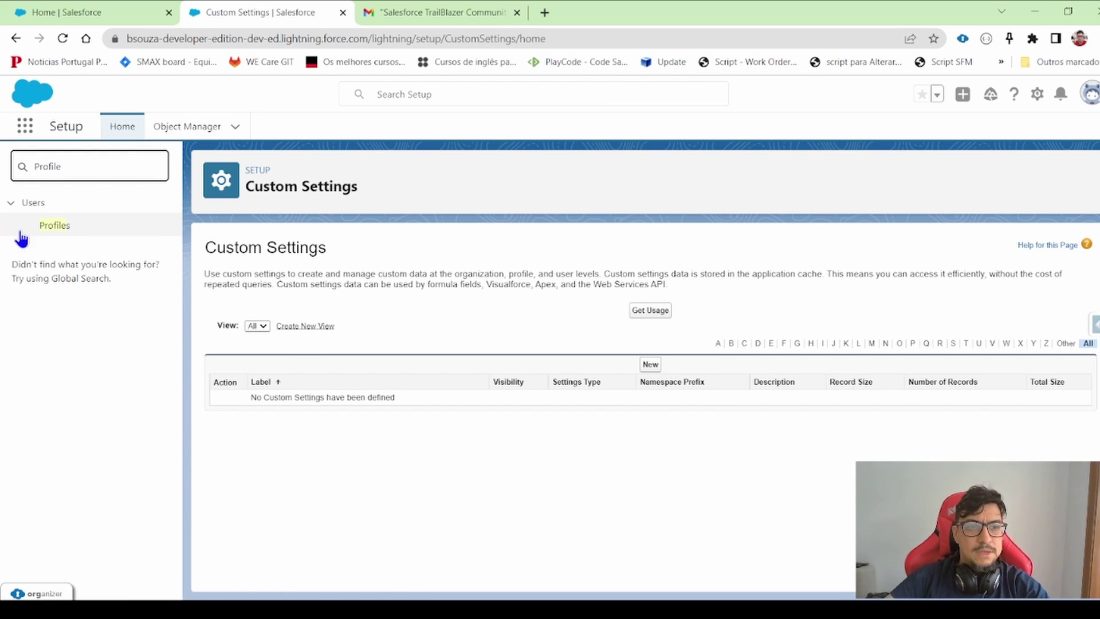
left_click(50, 232)
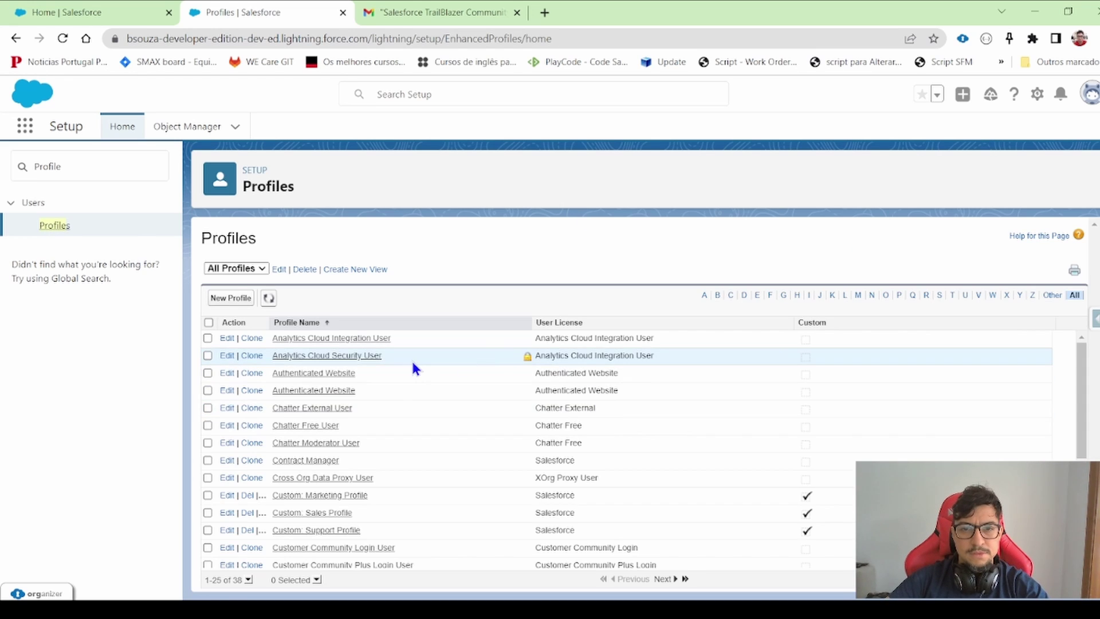
Look through the list of all profiles and clear the setup search.
scroll(413, 367, "down", 3)
scroll(401, 487, "up", 3)
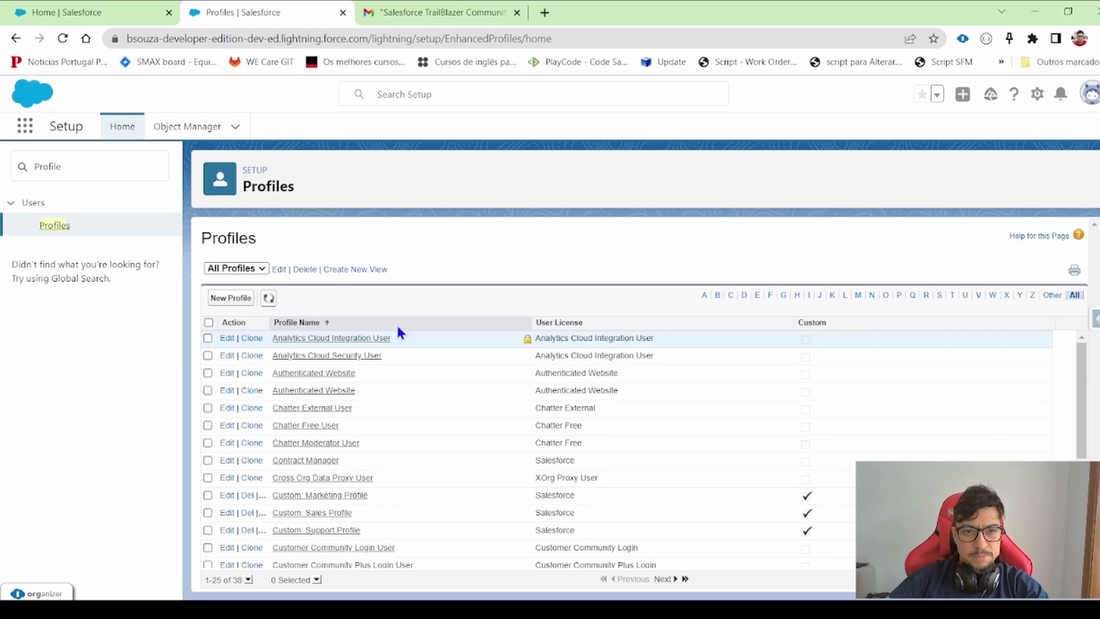
scroll(459, 408, "down", 4)
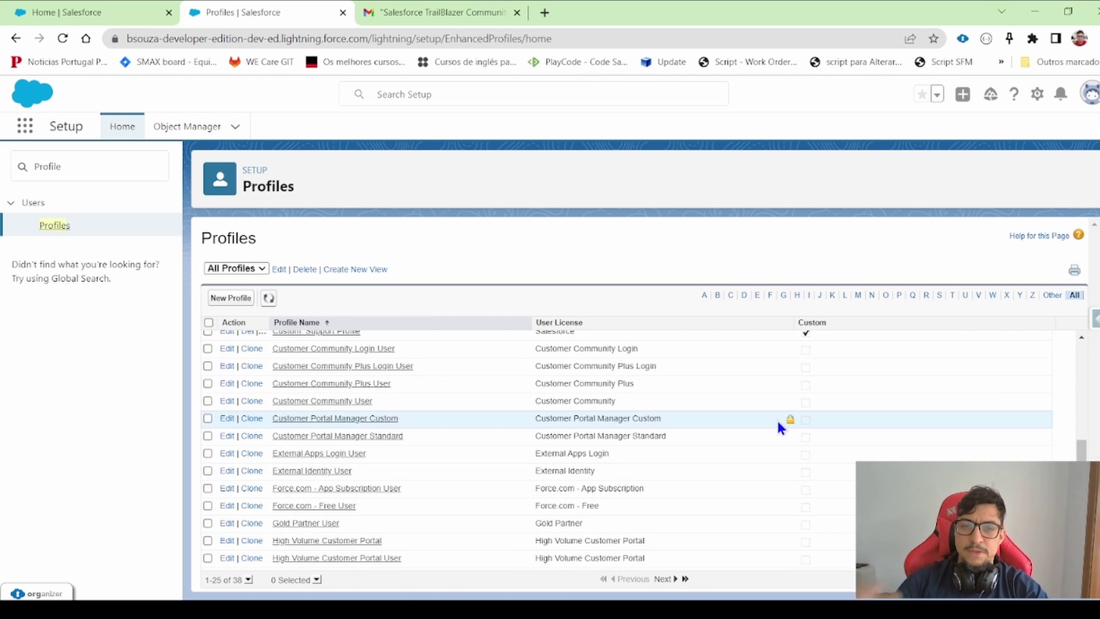
scroll(459, 487, "up", 4)
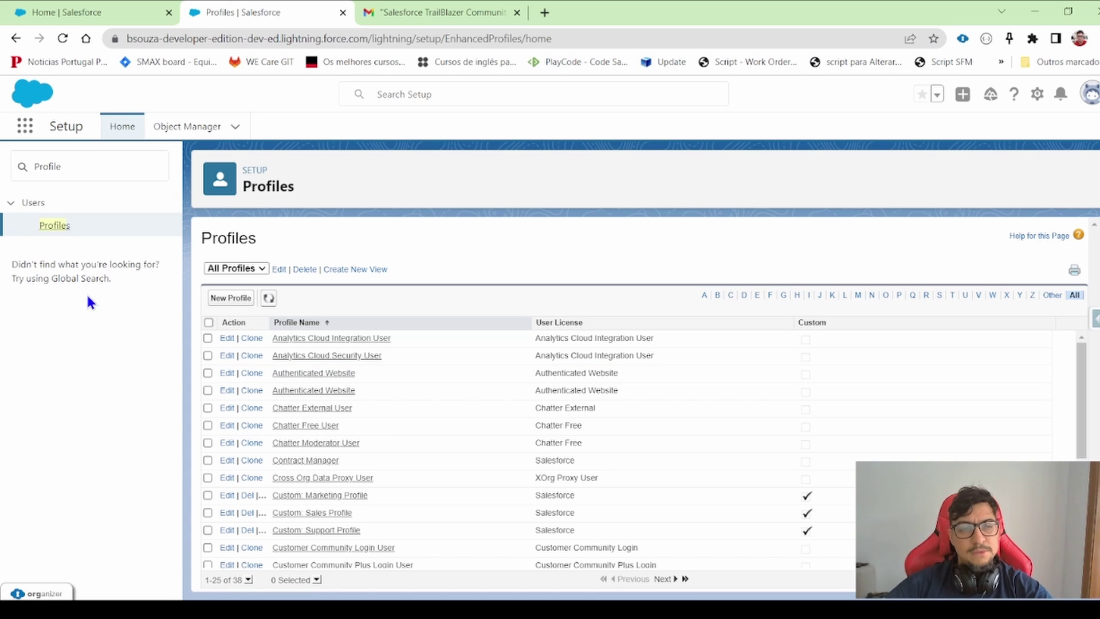
left_click(141, 167)
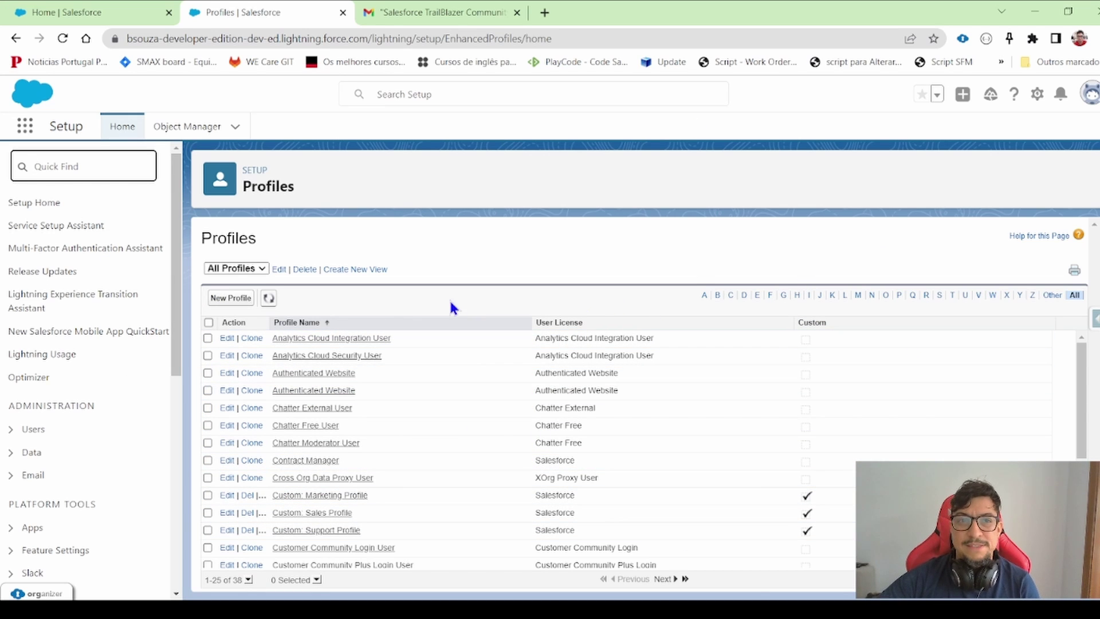
Open the Object Manager and look through its list of standard and custom objects.
left_click(201, 132)
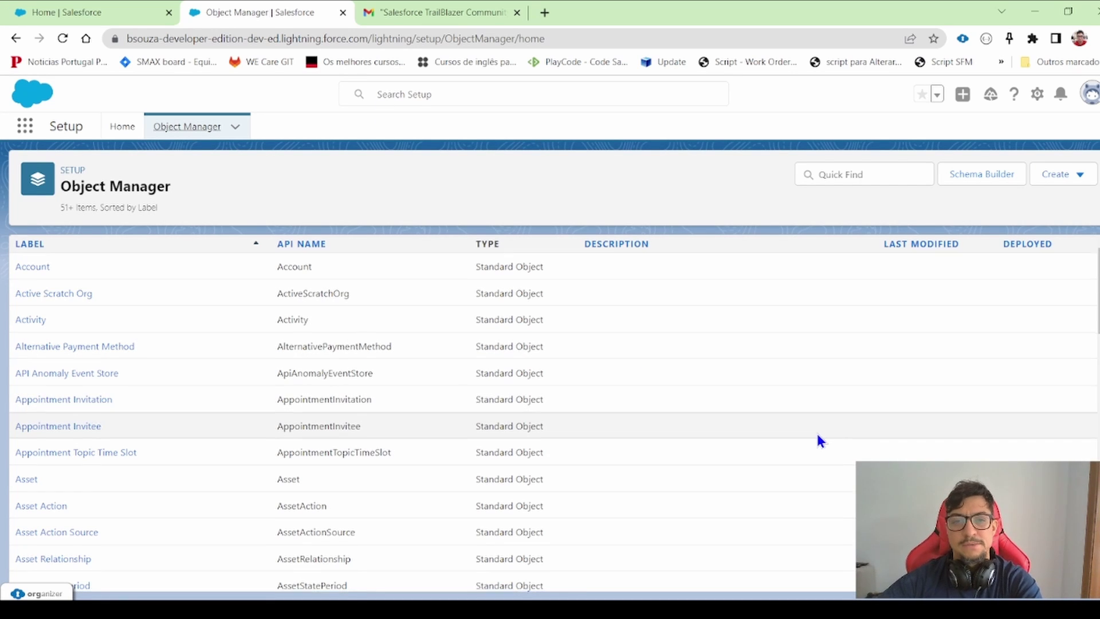
scroll(820, 441, "down", 5)
scroll(818, 442, "up", 6)
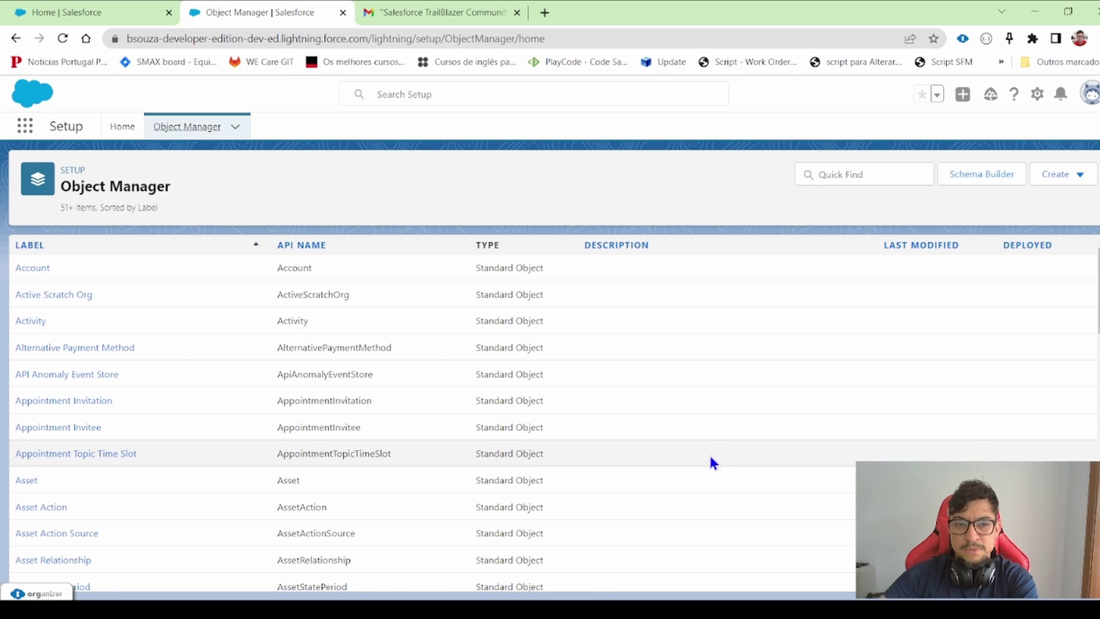
scroll(745, 413, "down", 15)
scroll(685, 447, "down", 5)
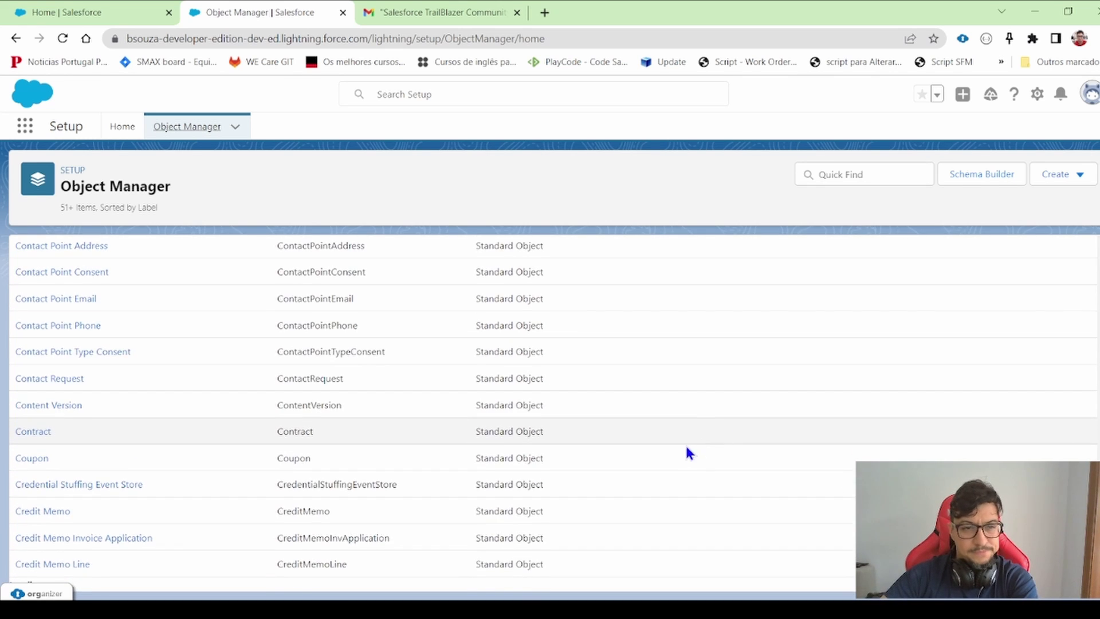
scroll(550, 412, "down", 20)
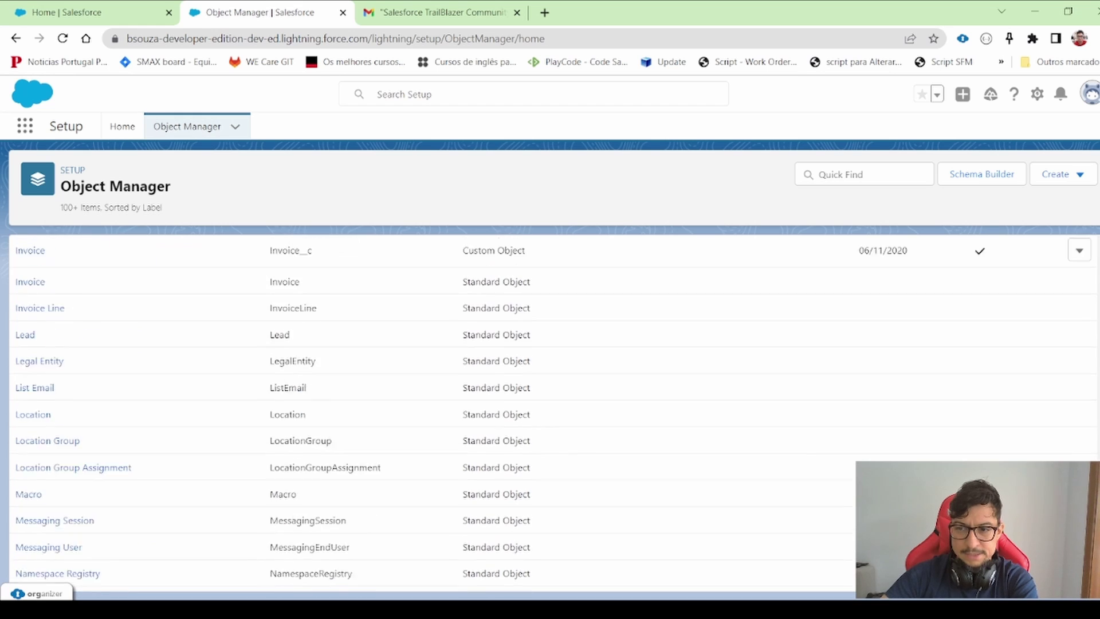
scroll(550, 413, "up", 20)
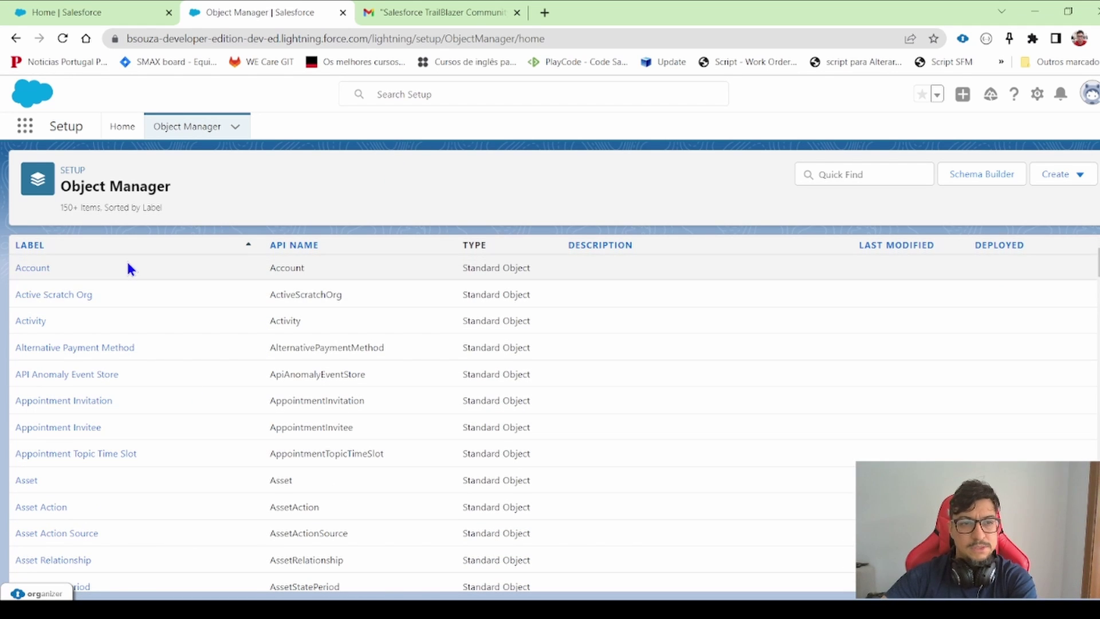
Open the Account object and view its Details and Fields & Relationships pages, ending on Details.
left_click(28, 268)
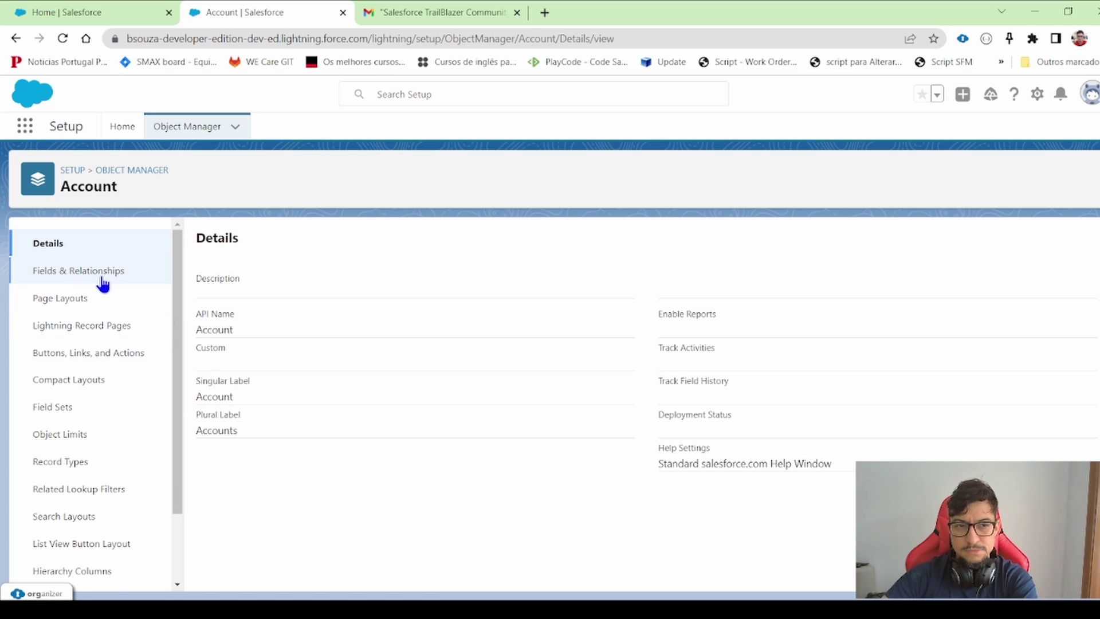
left_click_drag(178, 253, 179, 225)
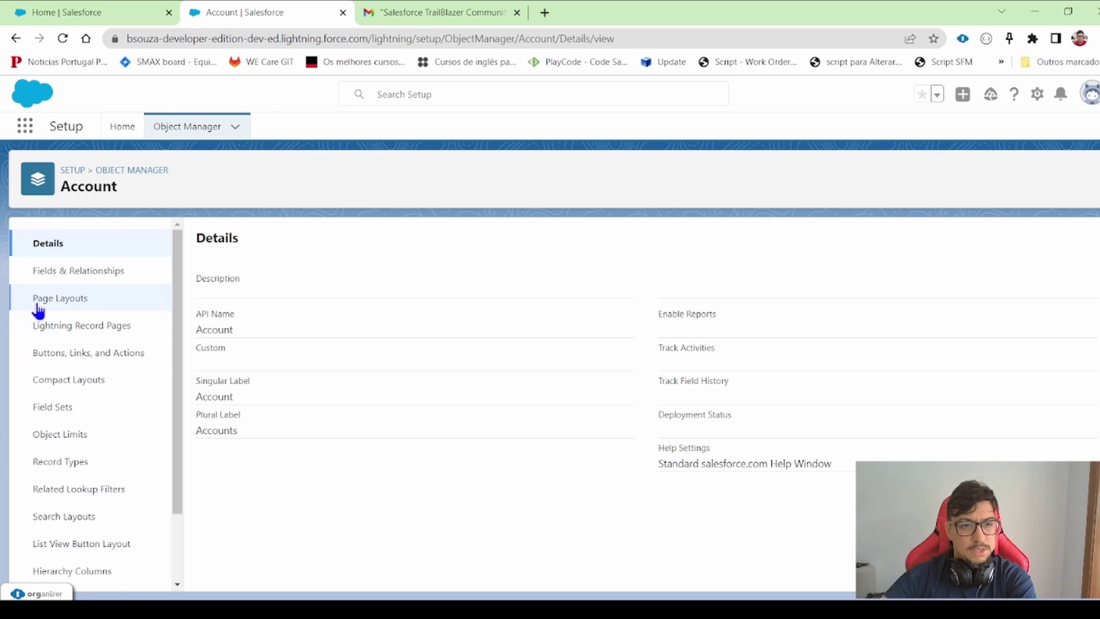
left_click(95, 275)
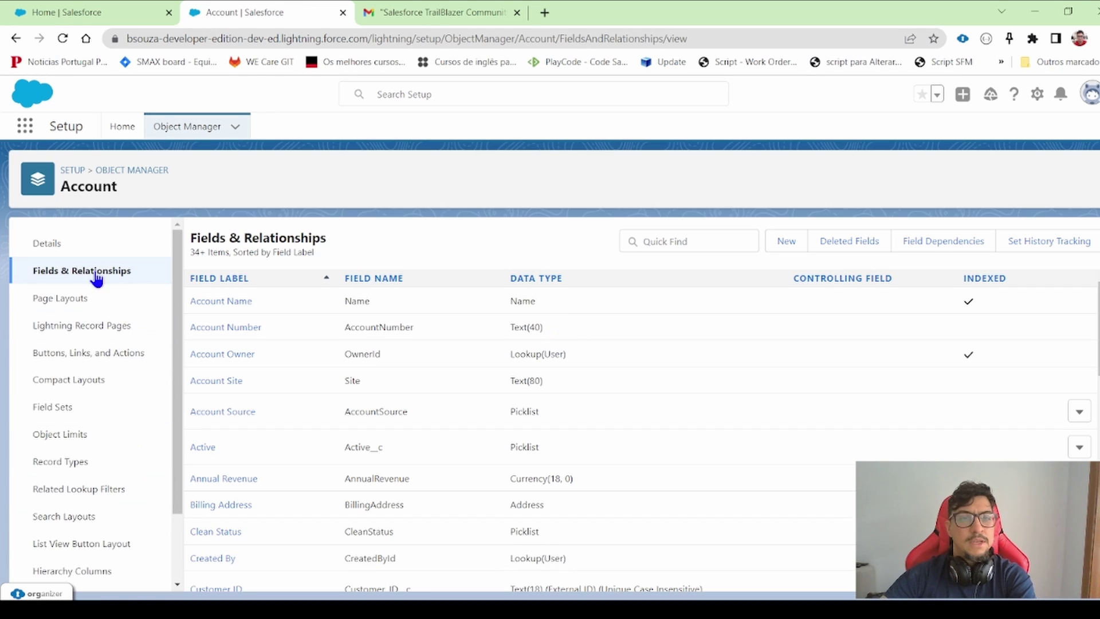
left_click(52, 247)
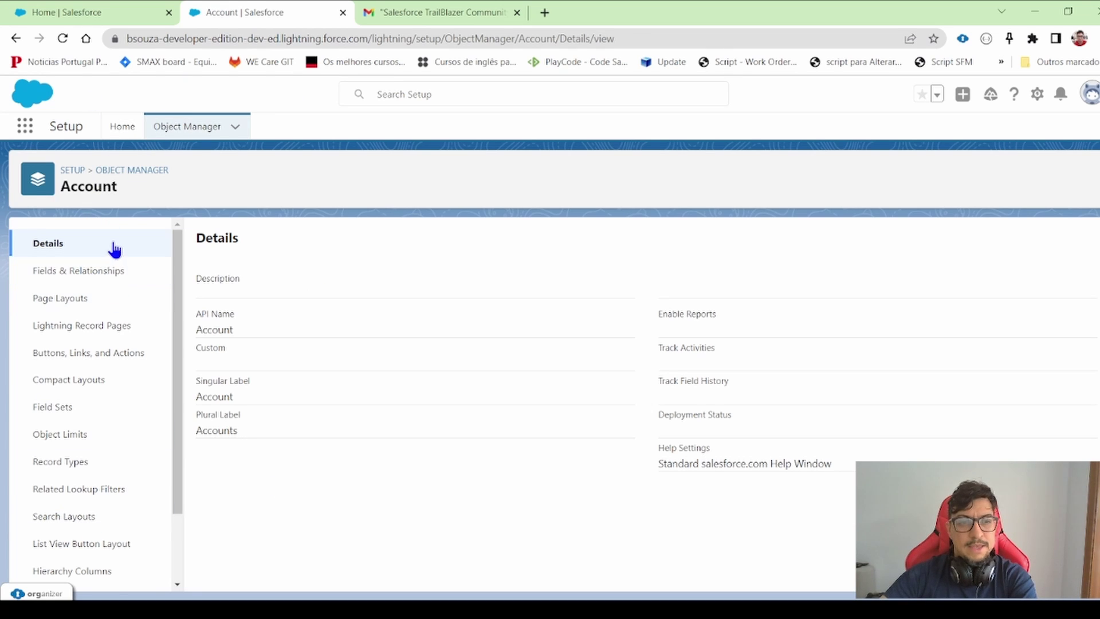
Look through the Account object's setting categories and open its Fields & Relationships.
scroll(112, 247, "down", 3)
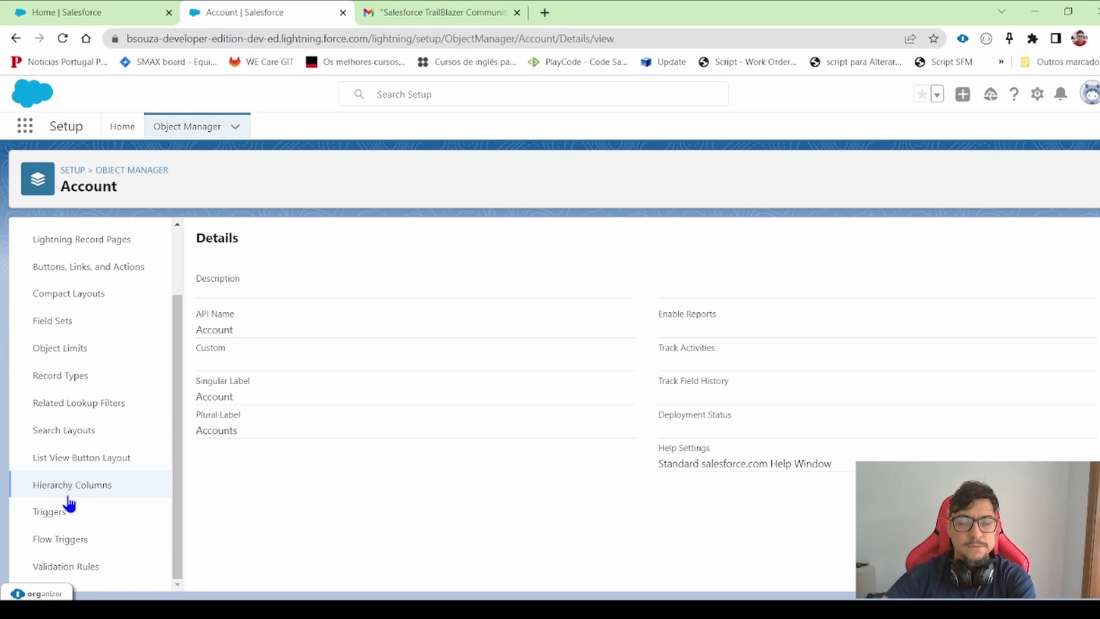
scroll(69, 504, "up", 3)
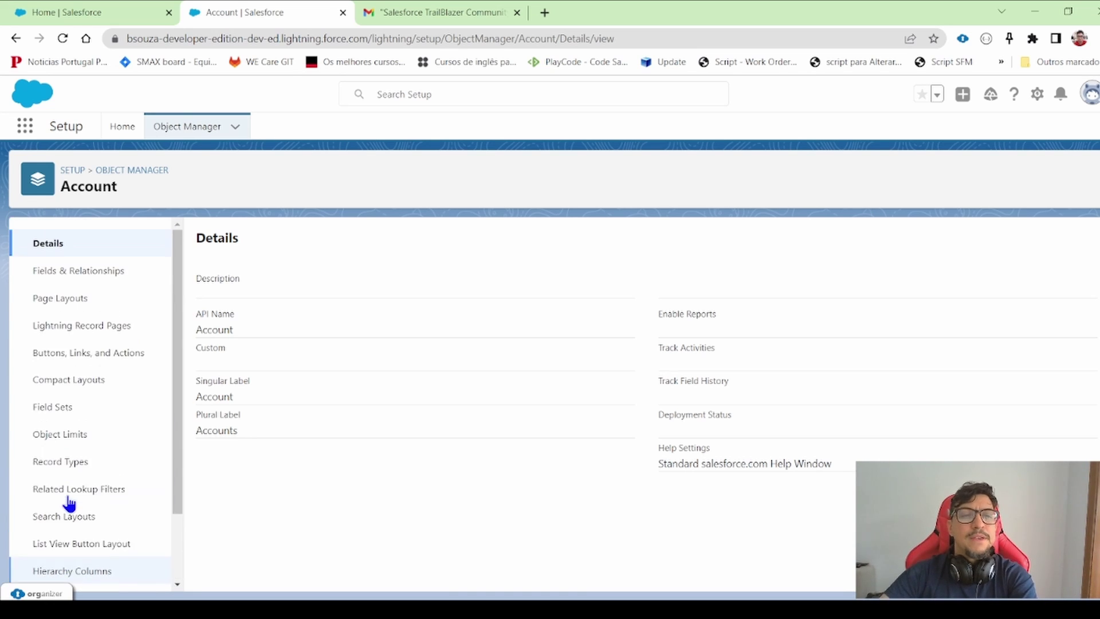
left_click(83, 279)
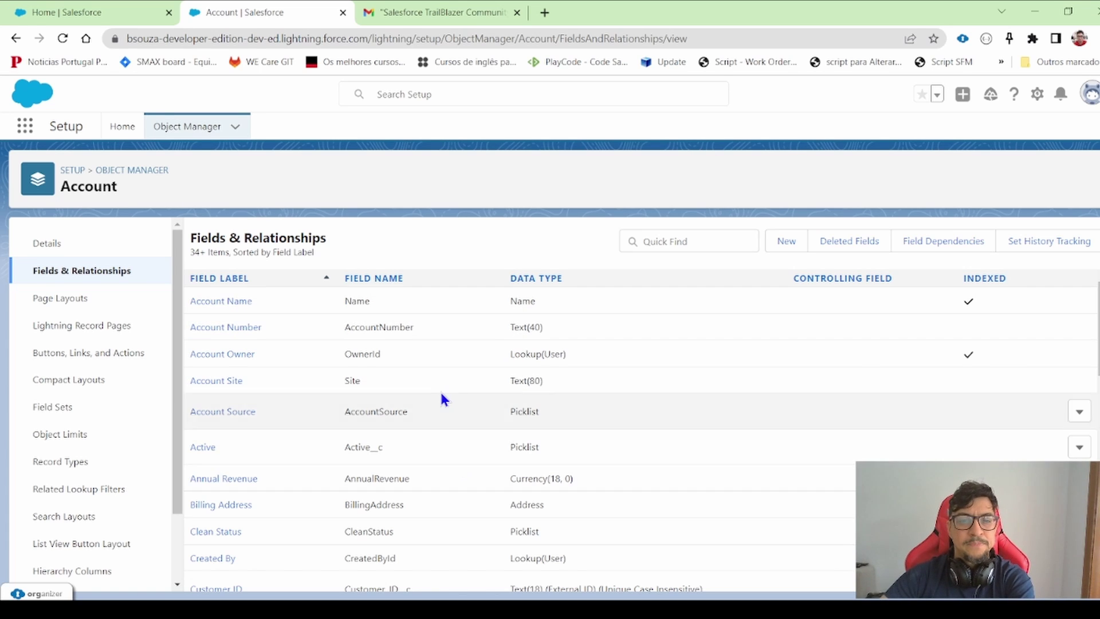
Look through the whole list of Account fields, highlighting the BillingAddress field name, and return to the start of the list.
scroll(437, 383, "down", 2)
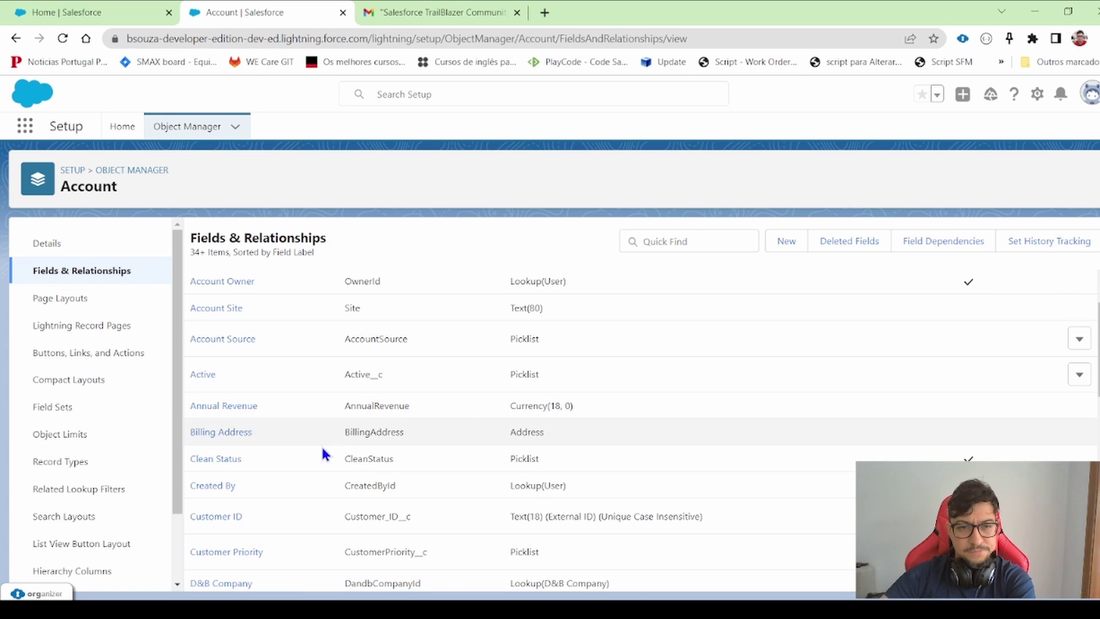
left_click_drag(344, 432, 449, 437)
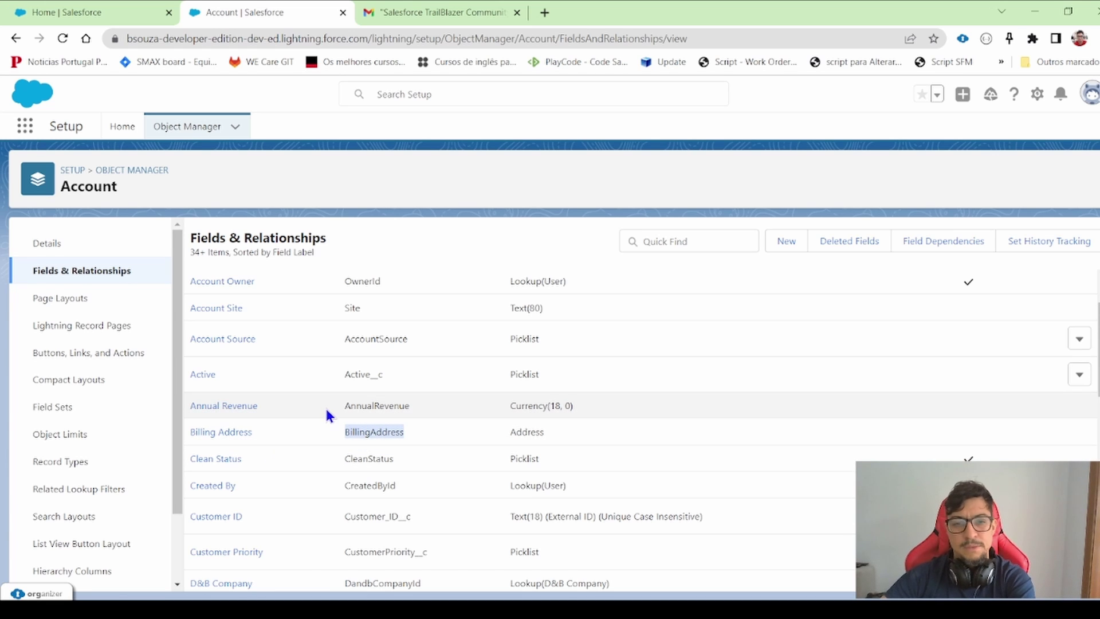
scroll(328, 404, "down", 3)
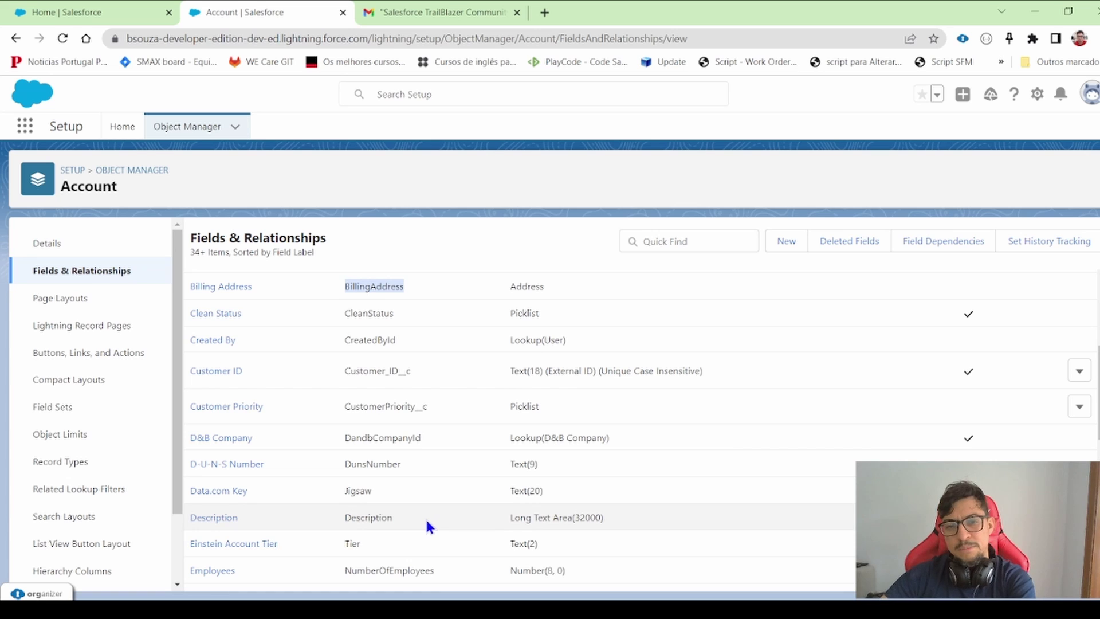
scroll(415, 528, "down", 3)
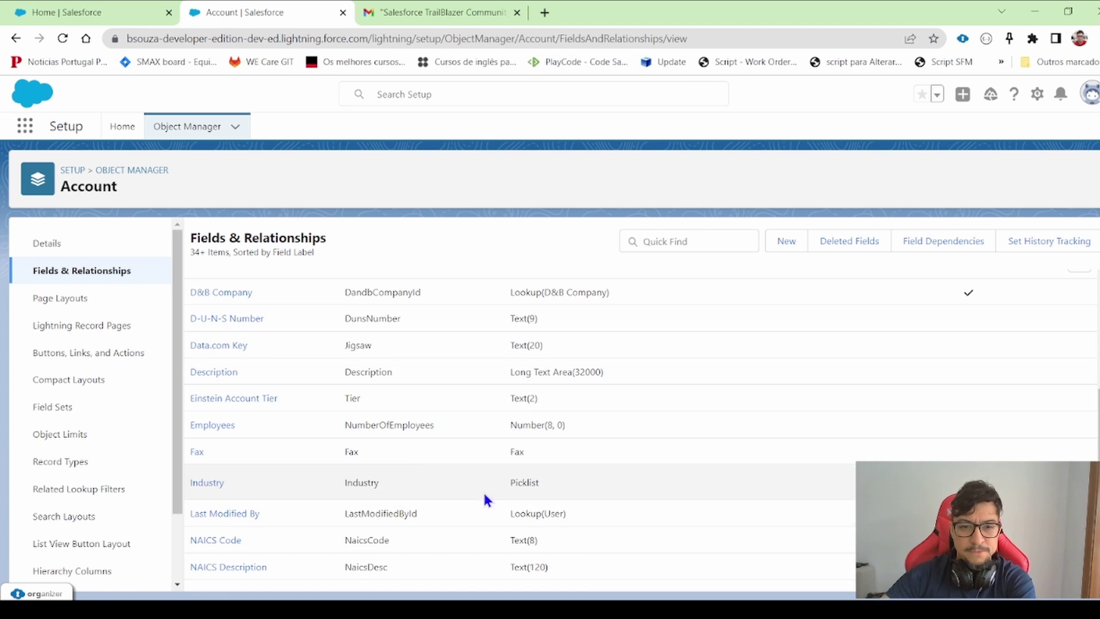
scroll(401, 435, "down", 6)
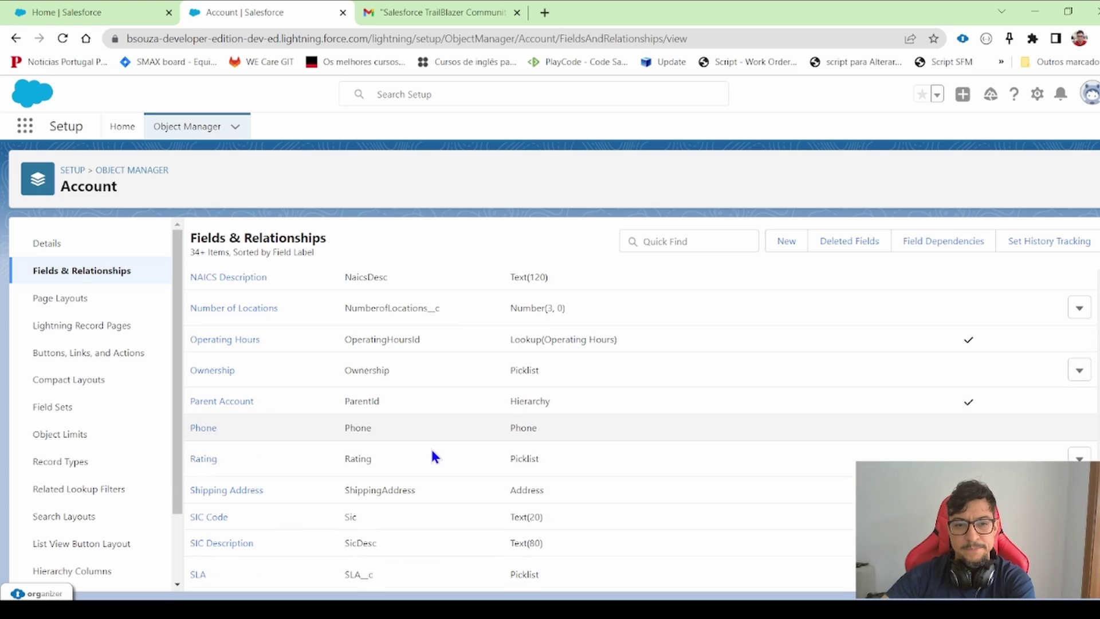
scroll(432, 447, "down", 4)
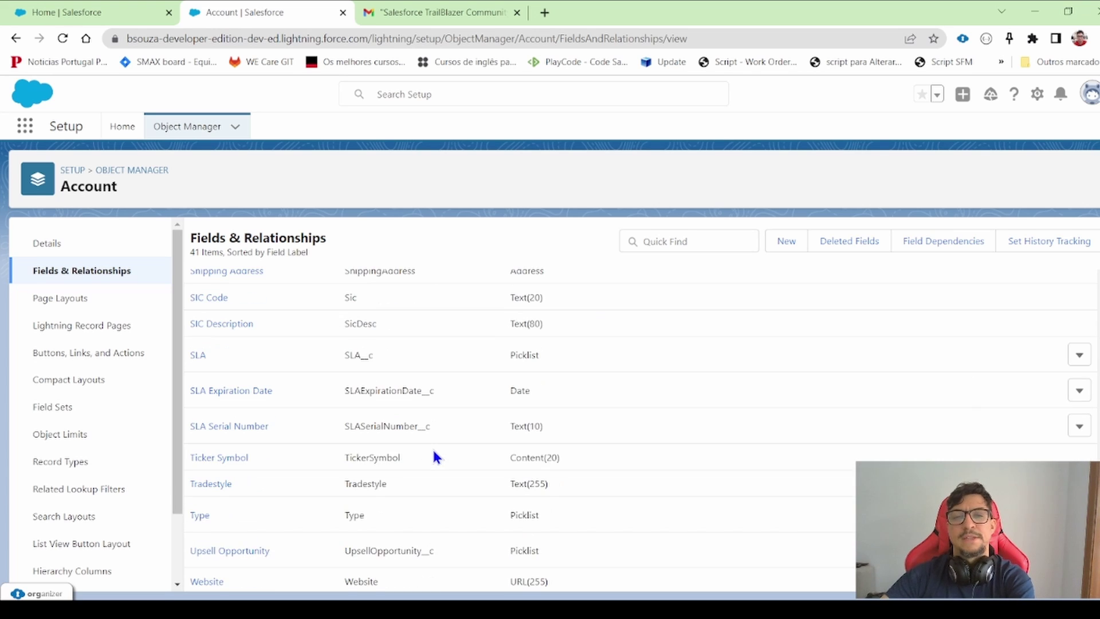
scroll(432, 448, "up", 15)
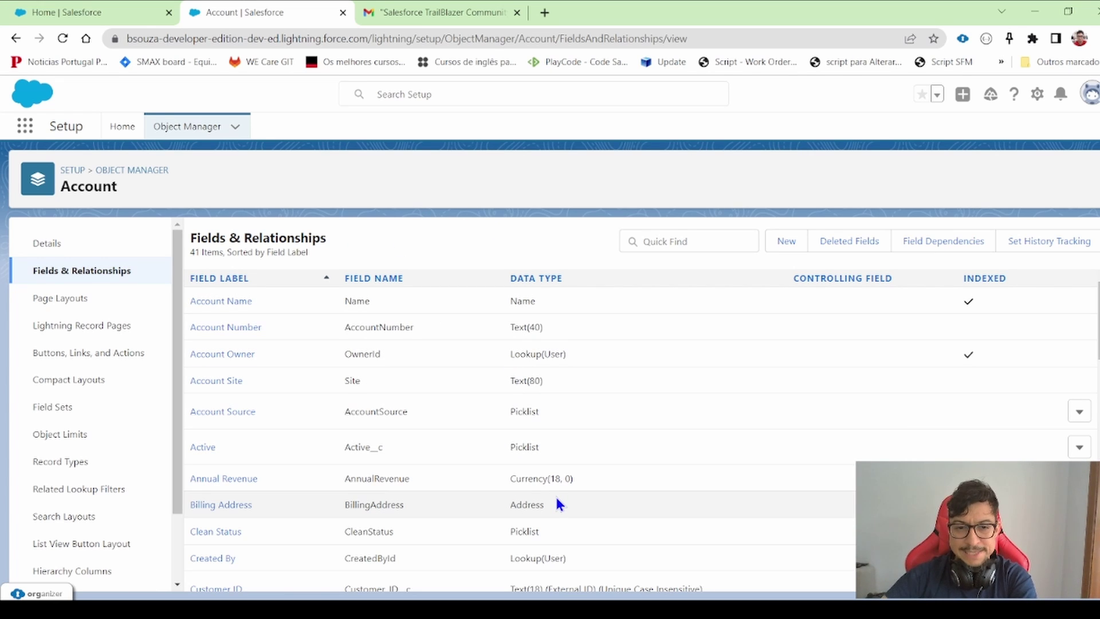
scroll(368, 352, "down", 1)
scroll(470, 349, "up", 1)
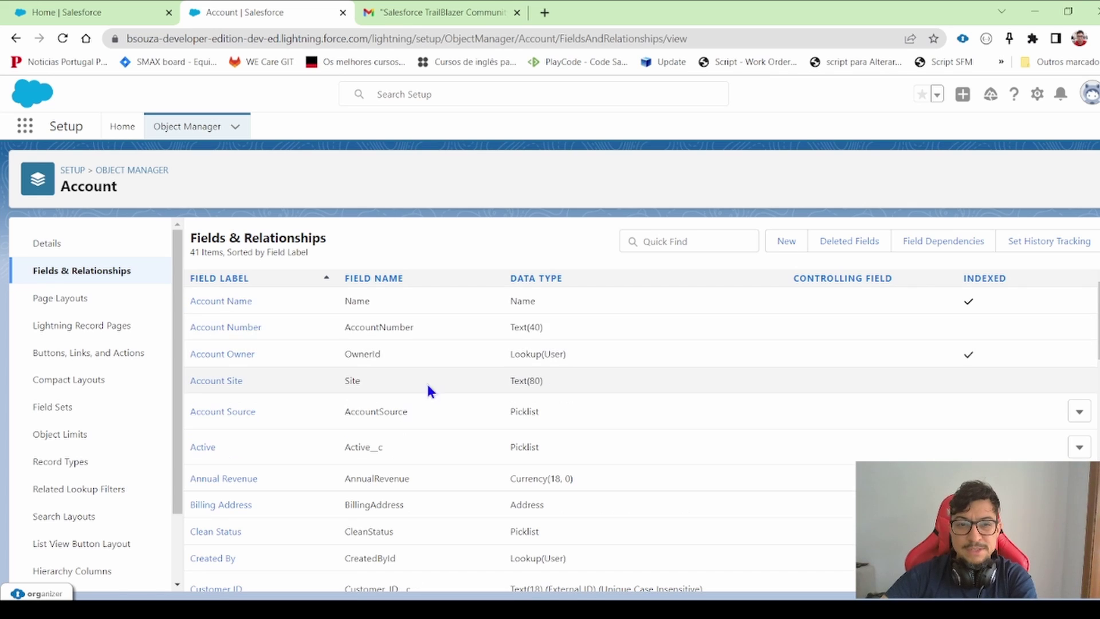
Examine the field name and data type of the Account Name field, highlighting each value.
double_click(357, 300)
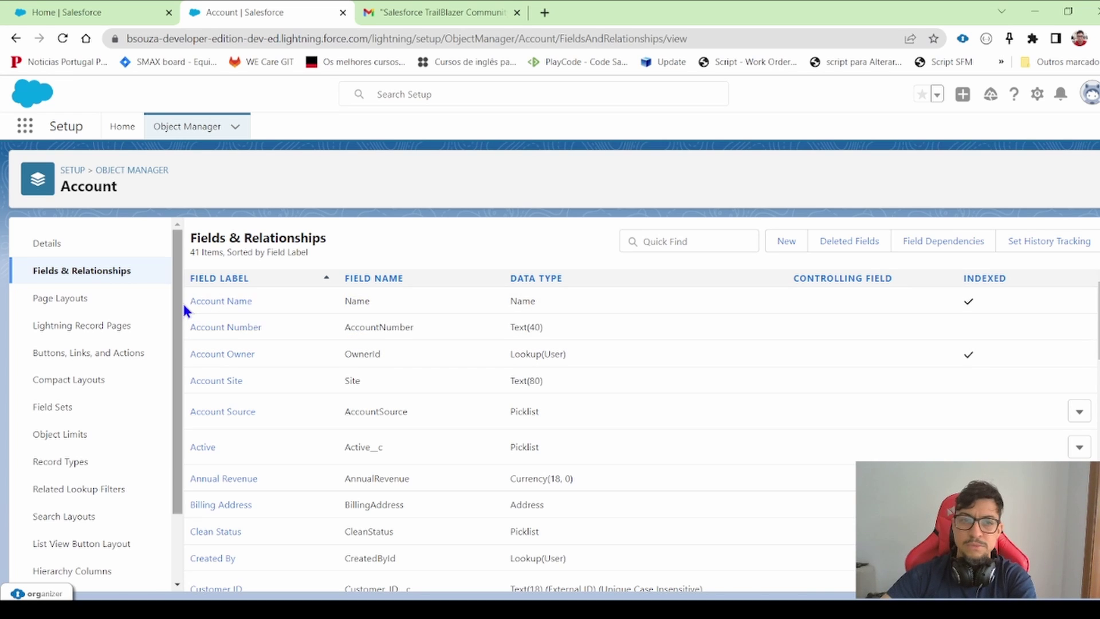
double_click(366, 301)
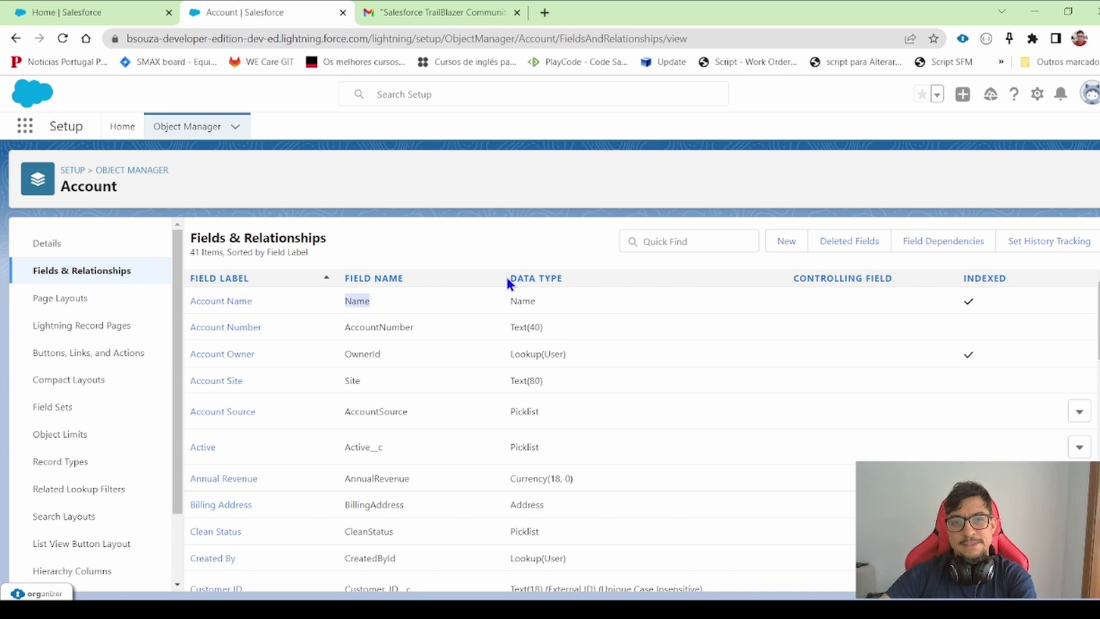
double_click(524, 302)
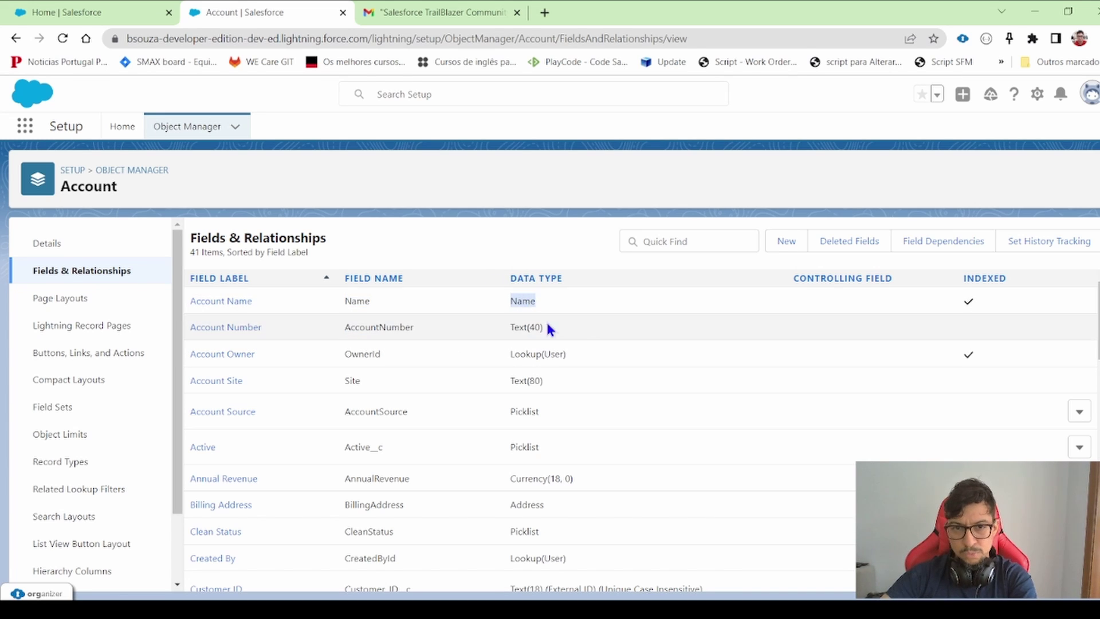
left_click(521, 307)
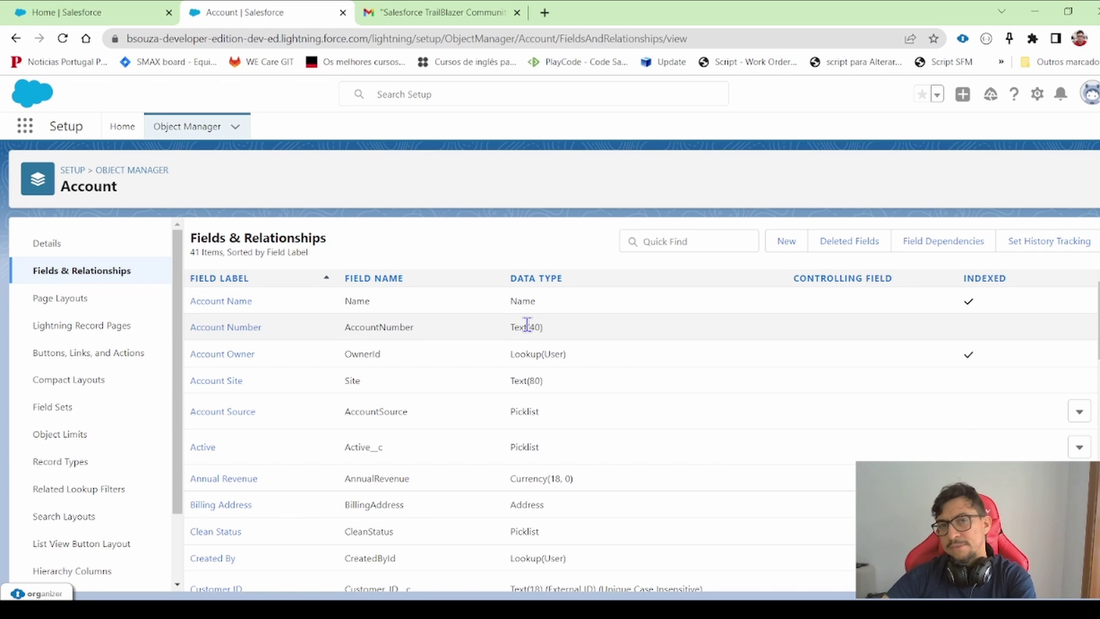
double_click(522, 301)
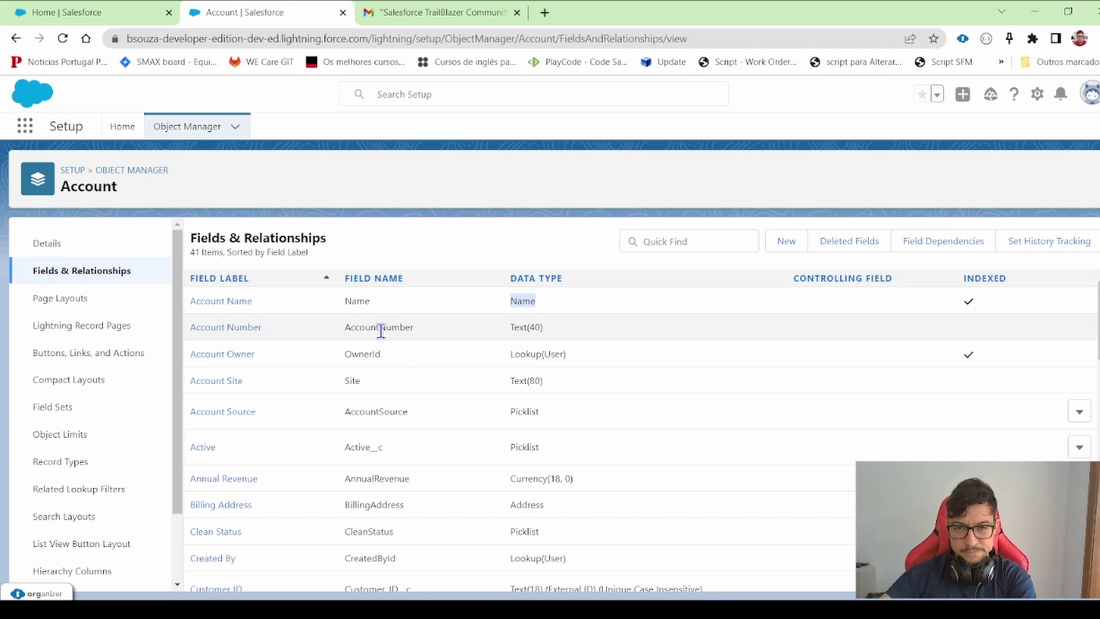
Examine the Account Number field's name and data type, ending with its data type highlighted.
left_click_drag(359, 326, 402, 325)
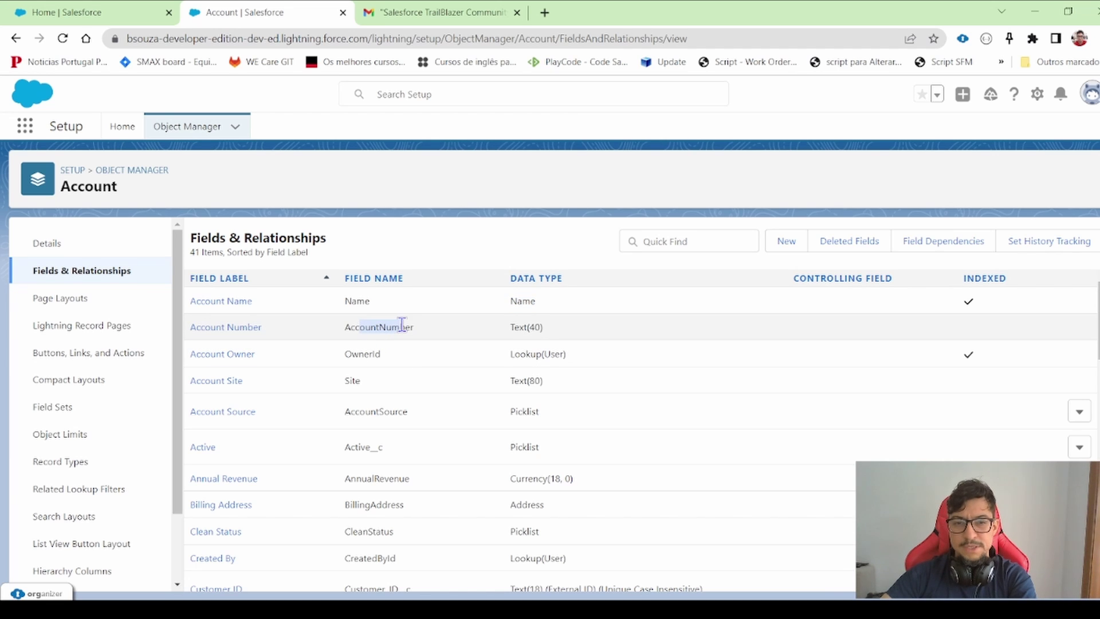
left_click(541, 335)
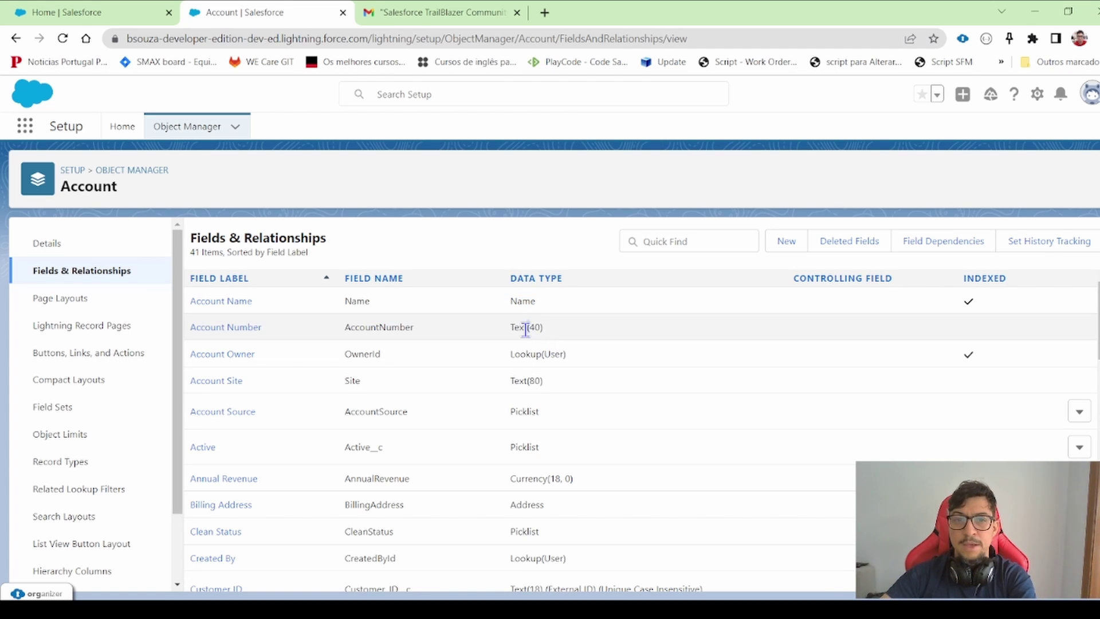
left_click_drag(510, 328, 525, 329)
double_click(372, 327)
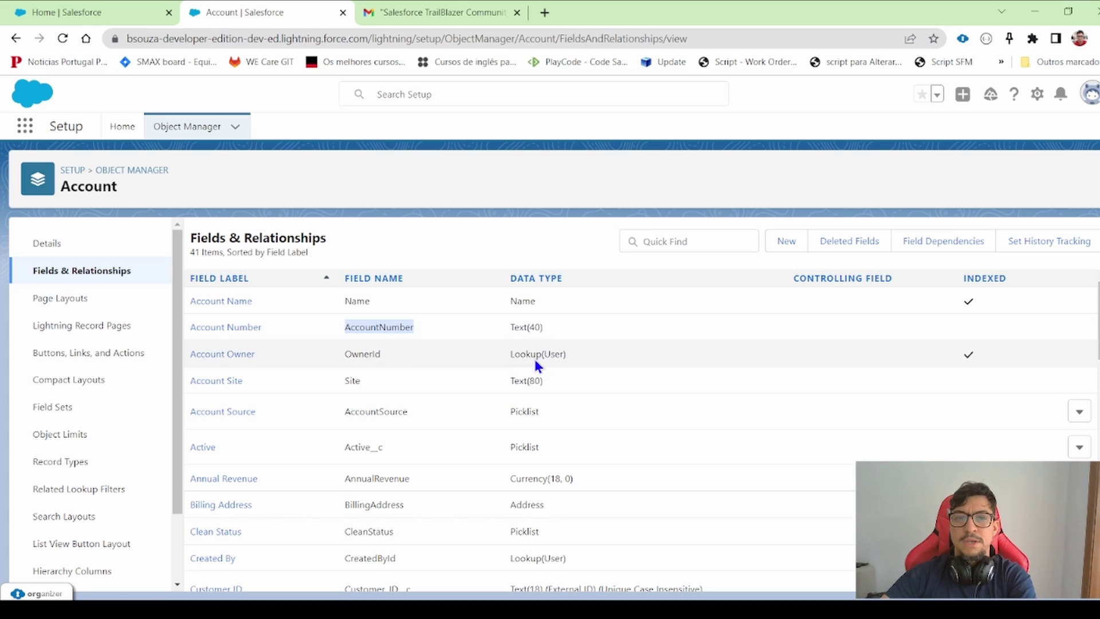
left_click(510, 327)
left_click_drag(510, 328, 544, 327)
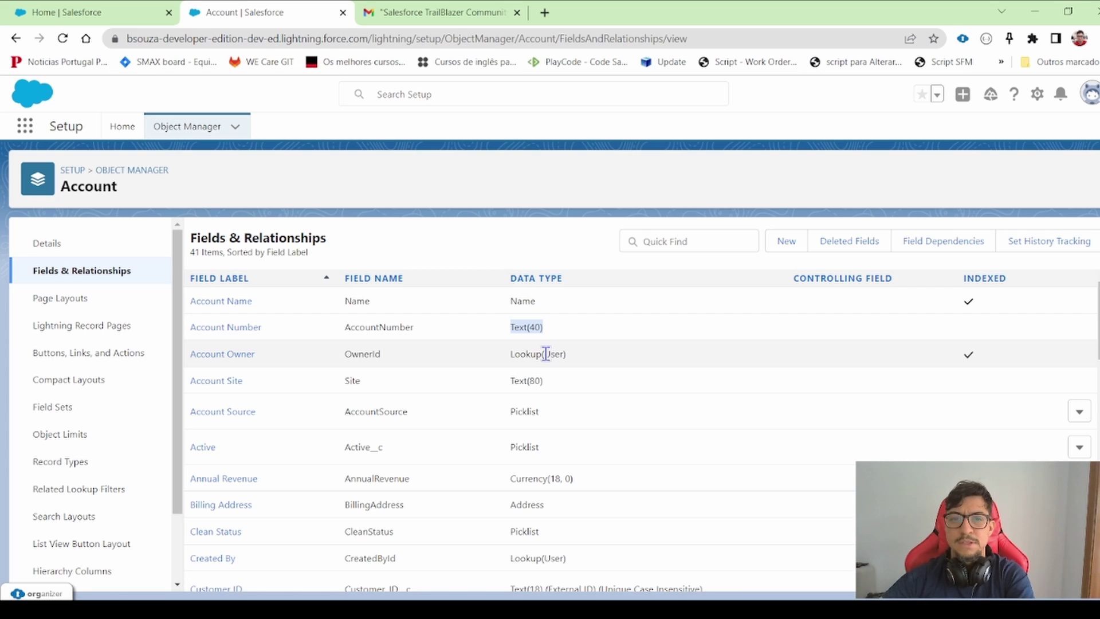
Highlight the data types of the Account Site and Billing Address fields, and look over the fields that follow.
scroll(608, 316, "down", 1)
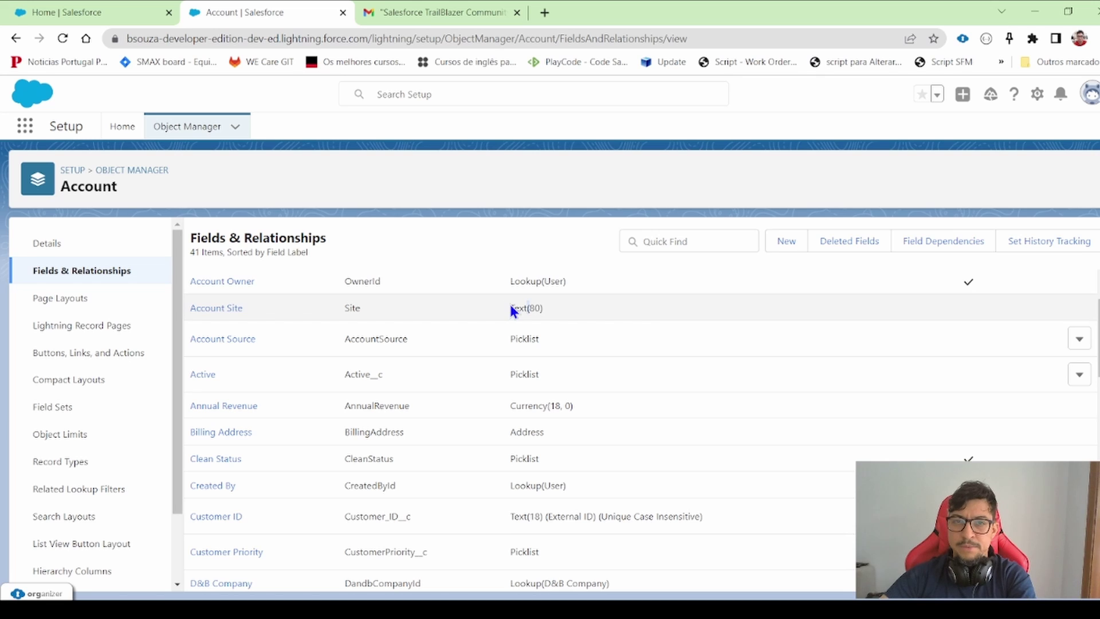
left_click_drag(511, 308, 547, 305)
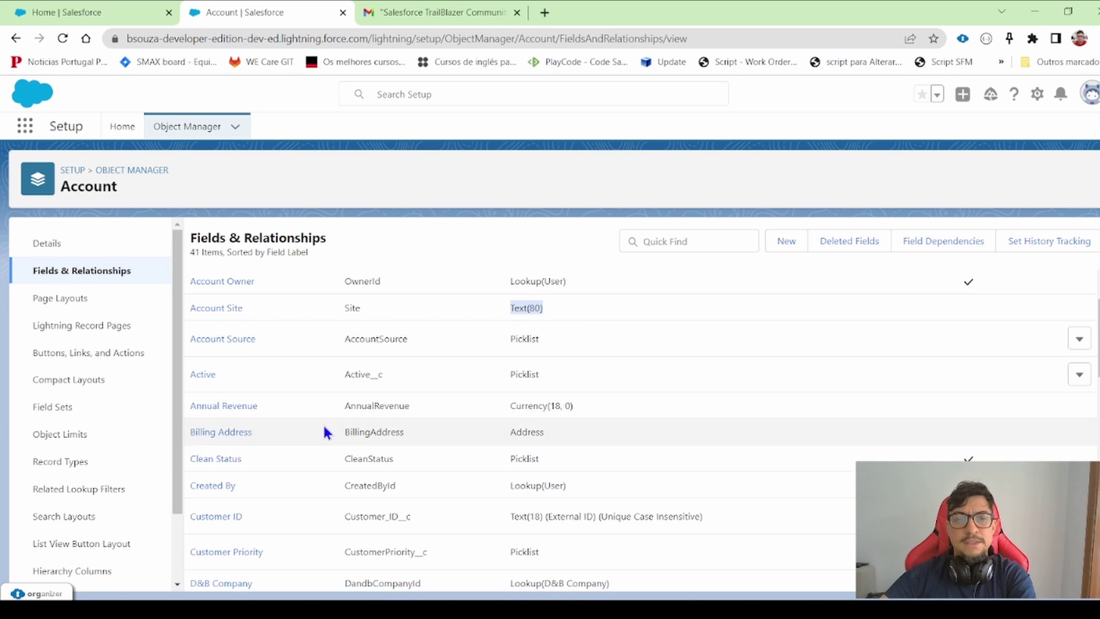
left_click_drag(505, 431, 581, 429)
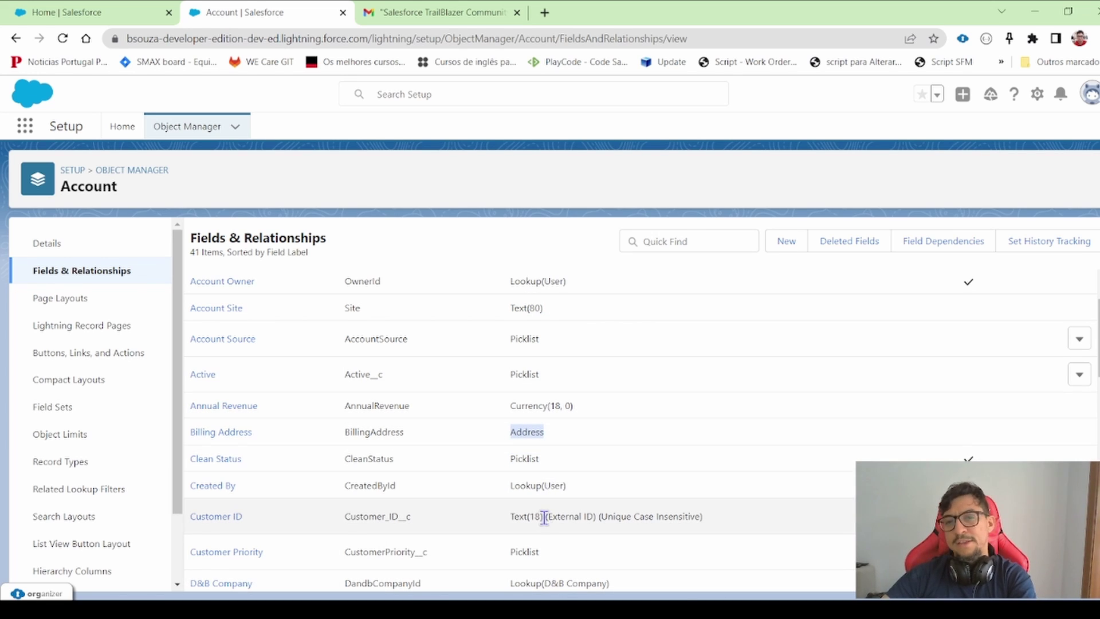
scroll(624, 504, "down", 2)
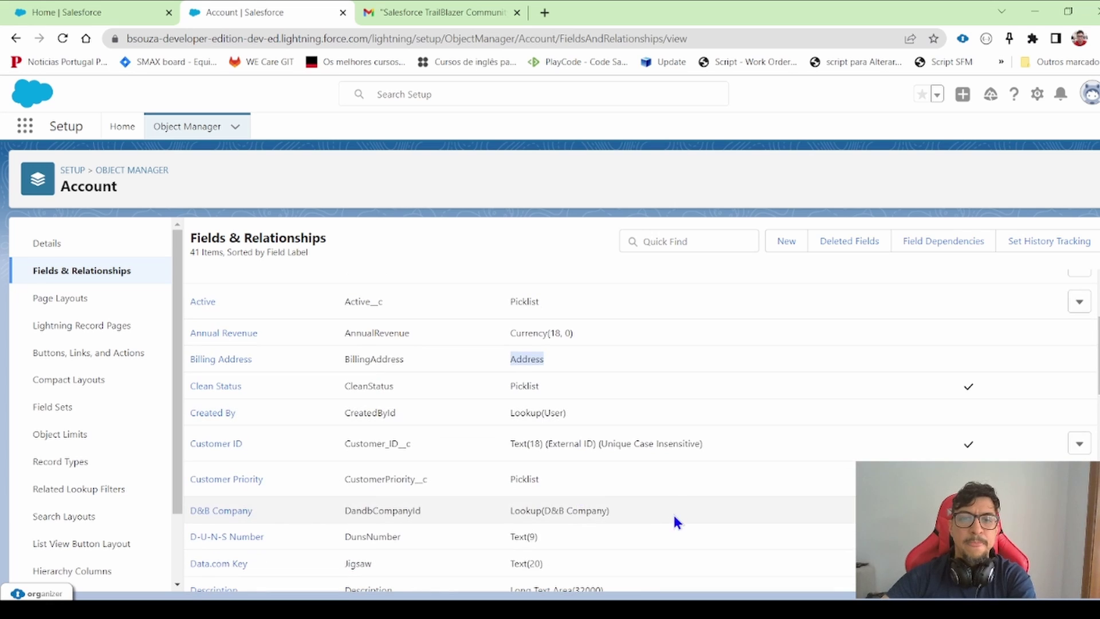
scroll(648, 443, "down", 1)
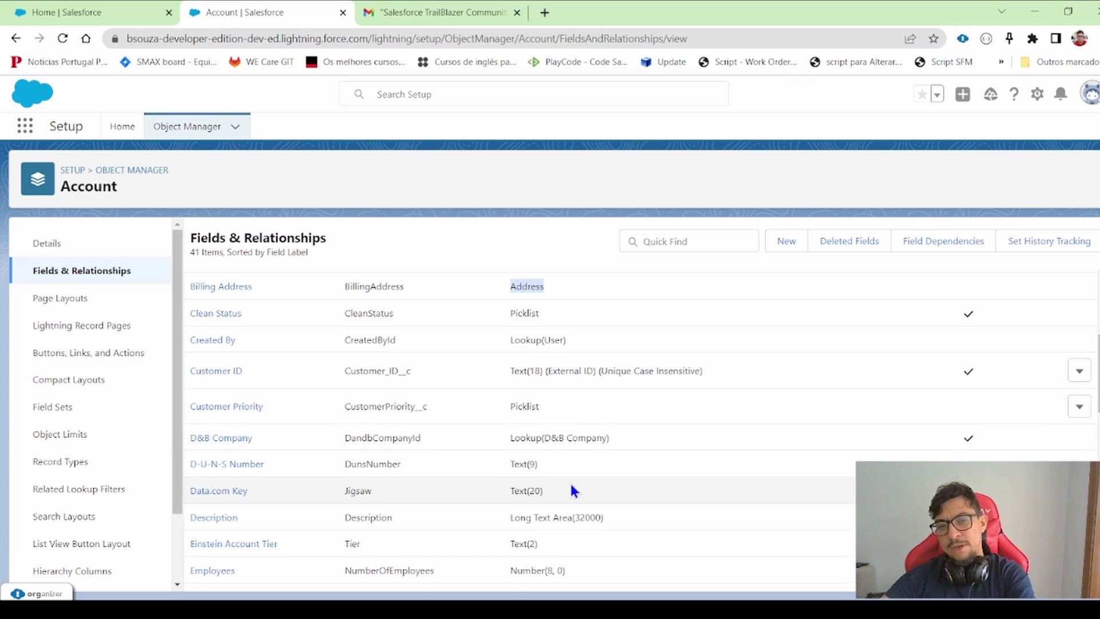
Examine the Employees field's label and data type, ending with the word Number highlighted in the data type.
scroll(571, 487, "down", 2)
double_click(518, 424)
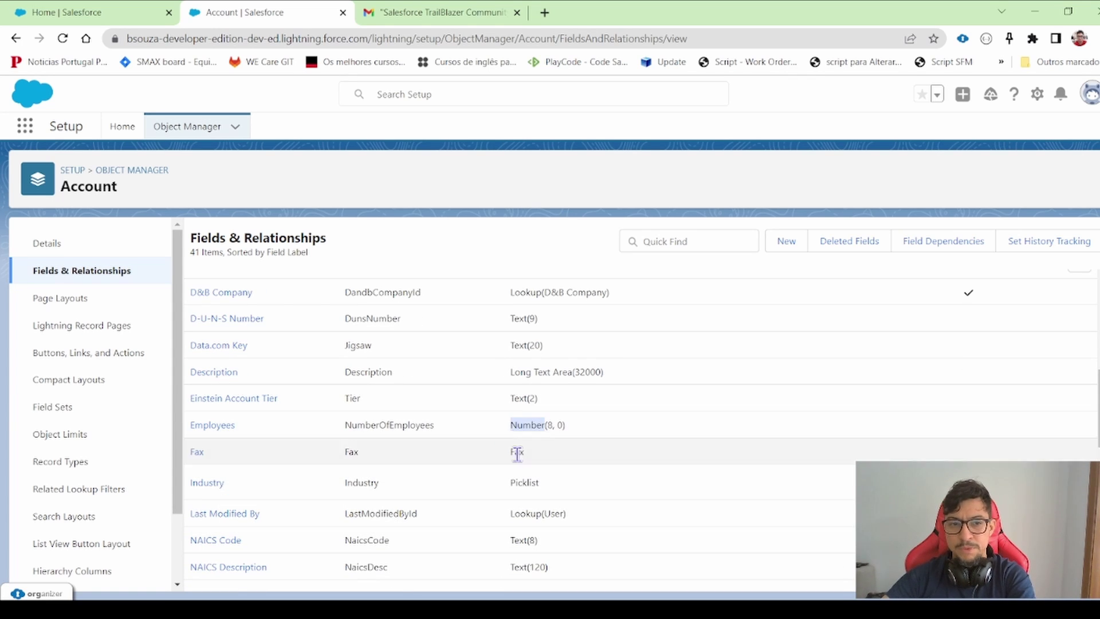
left_click_drag(241, 424, 200, 423)
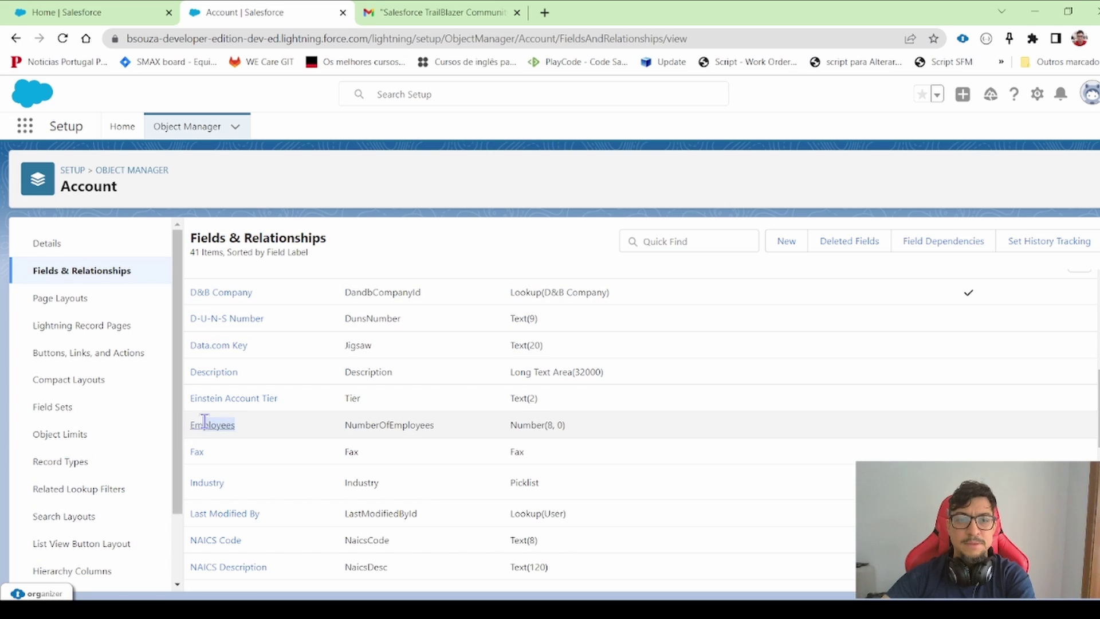
double_click(539, 425)
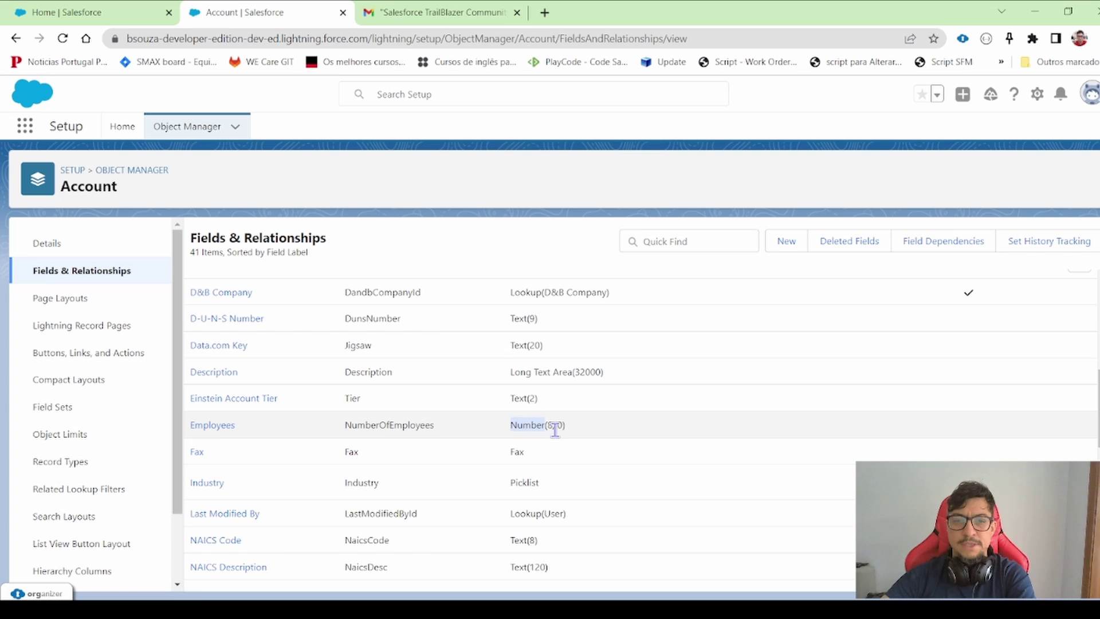
left_click(597, 423)
double_click(518, 425)
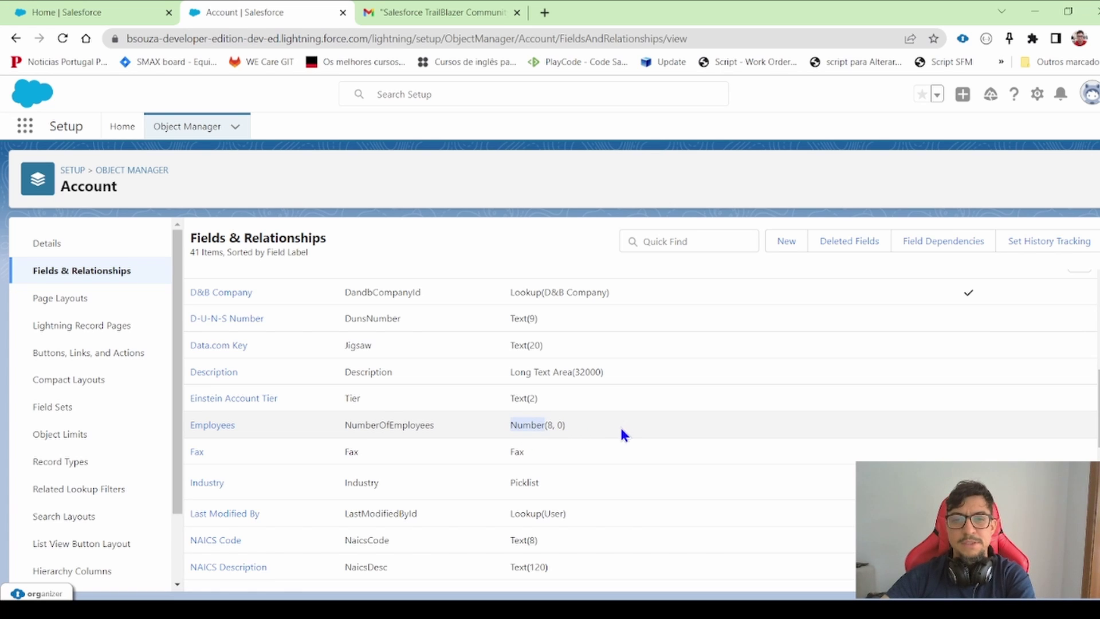
Highlight the data types of the Account Source and Account Owner fields, then review the remaining fields and return to the list's start.
scroll(621, 439, "down", 3)
scroll(645, 486, "up", 8)
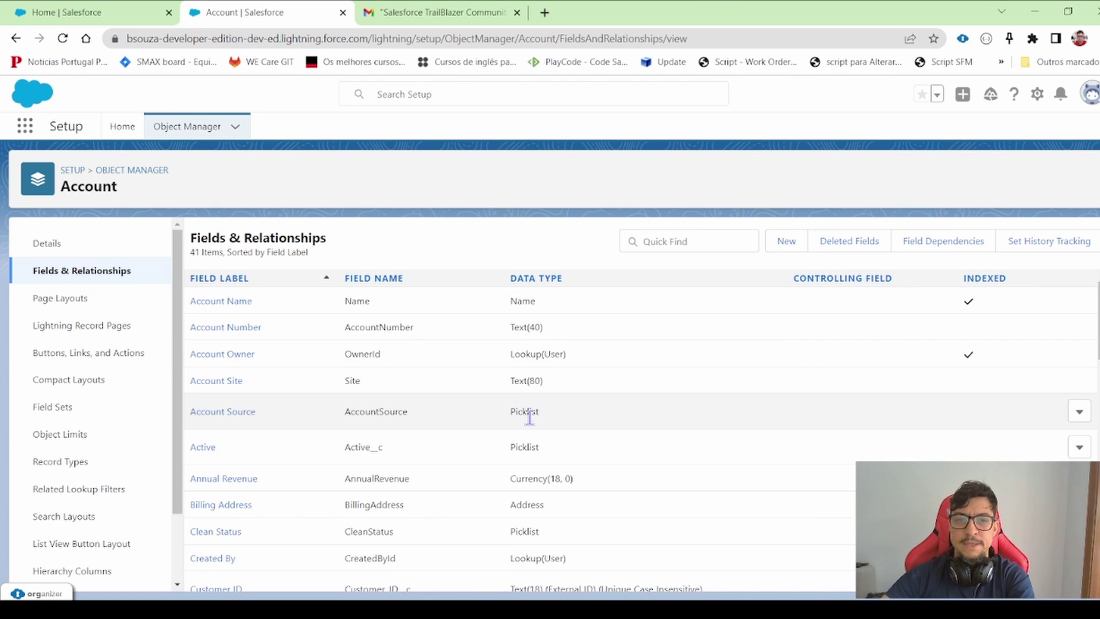
double_click(529, 412)
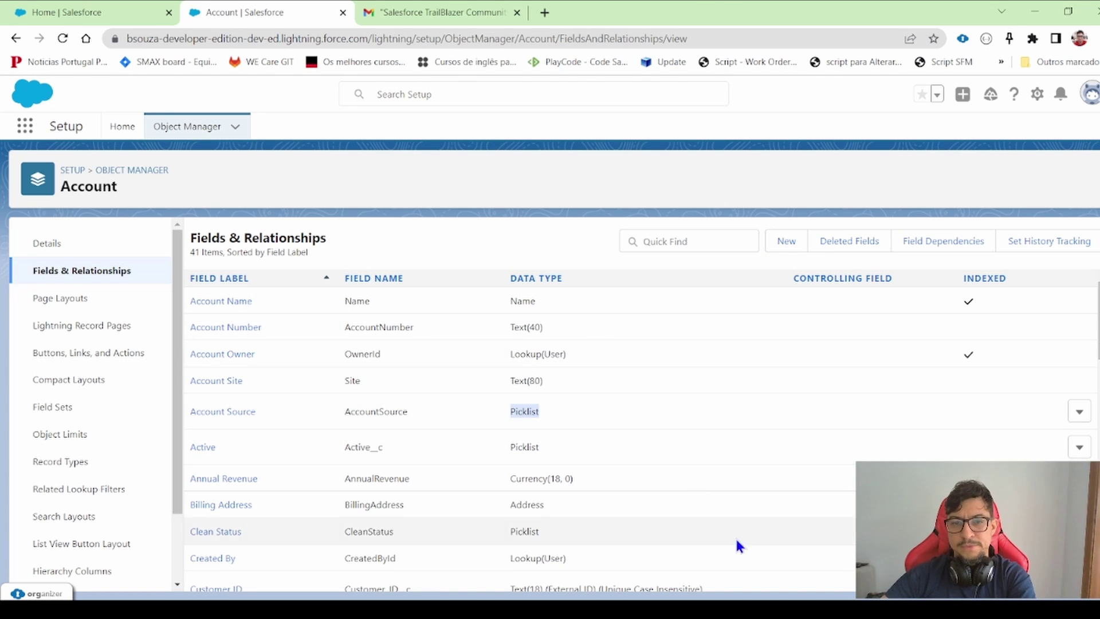
left_click_drag(508, 354, 590, 355)
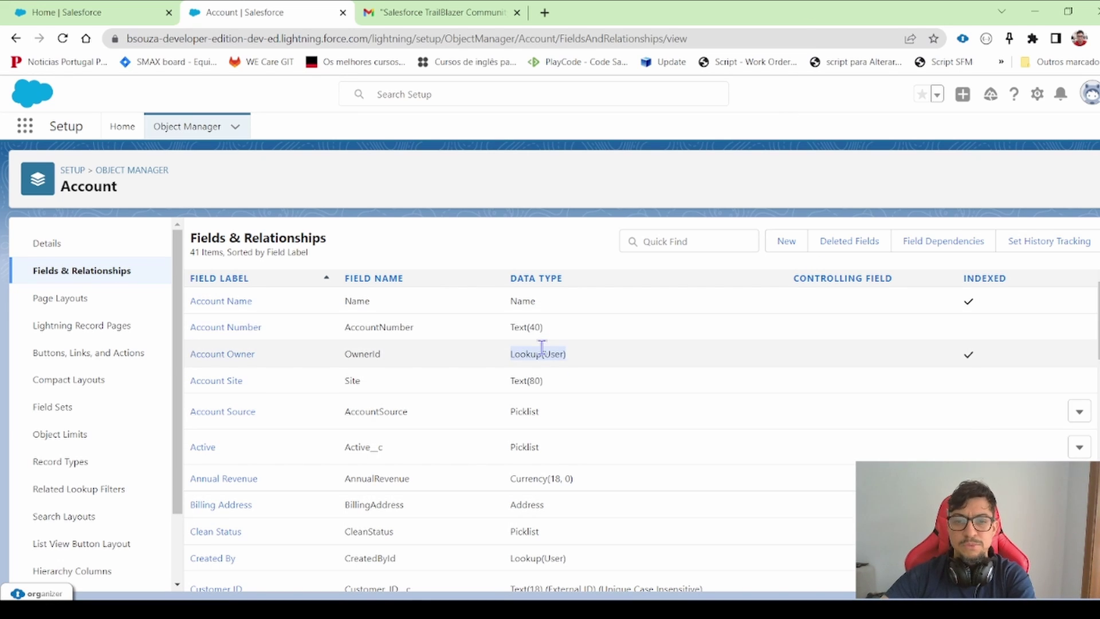
scroll(542, 352, "down", 10)
scroll(744, 447, "down", 5)
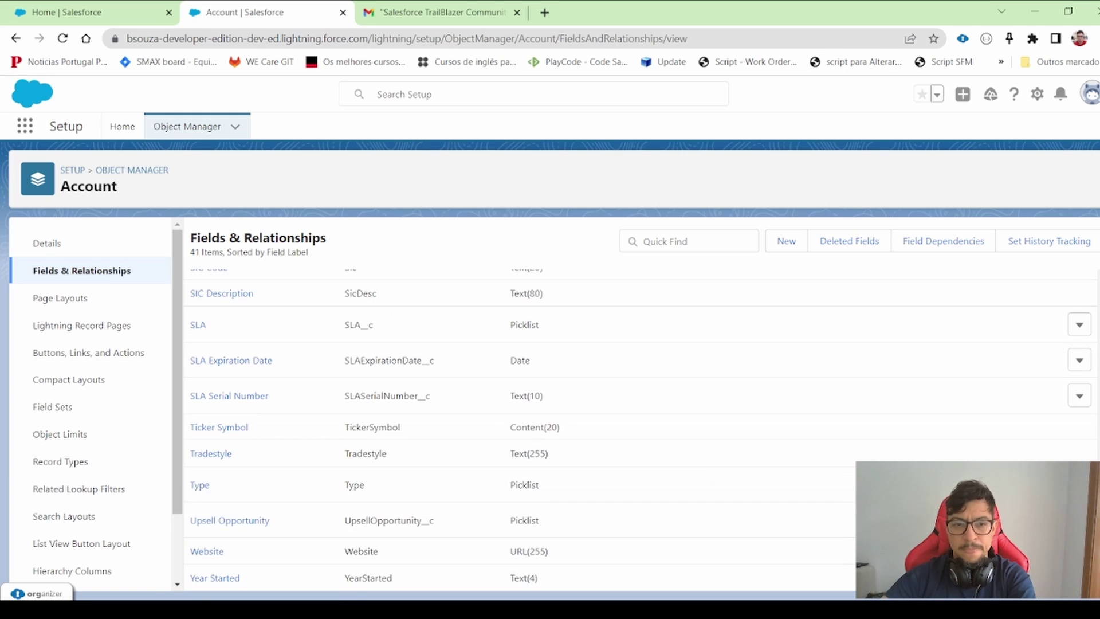
scroll(397, 486, "up", 12)
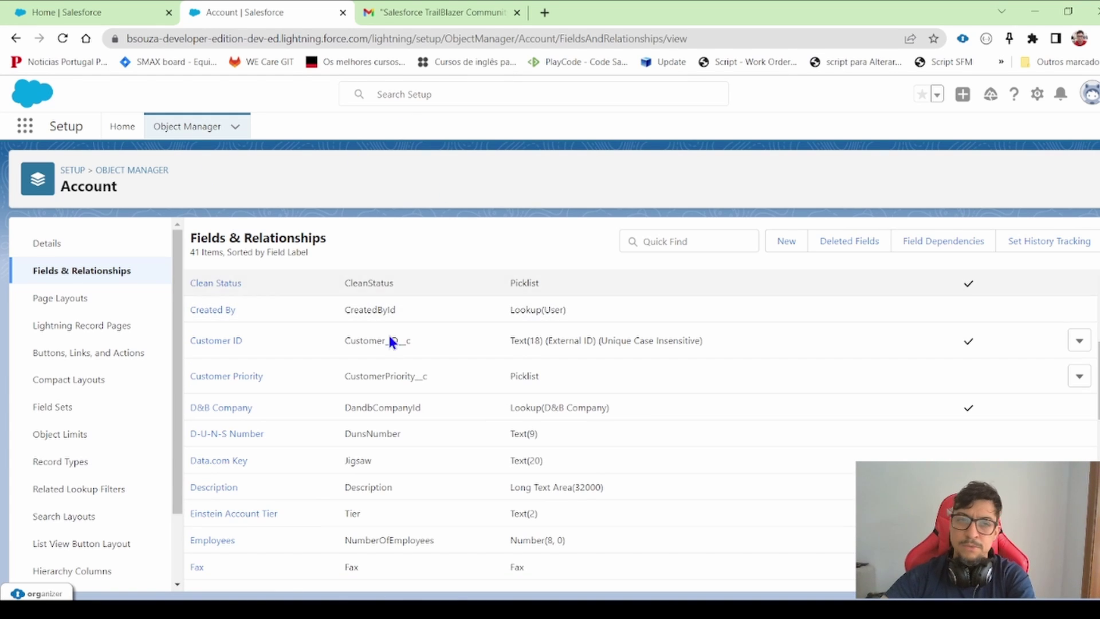
scroll(593, 357, "up", 4)
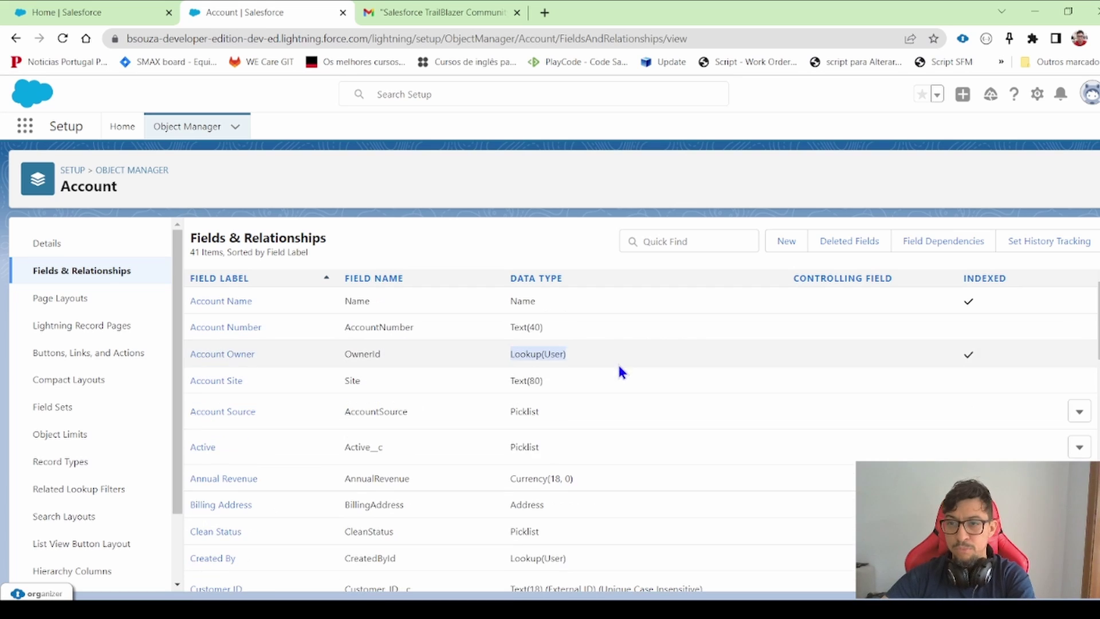